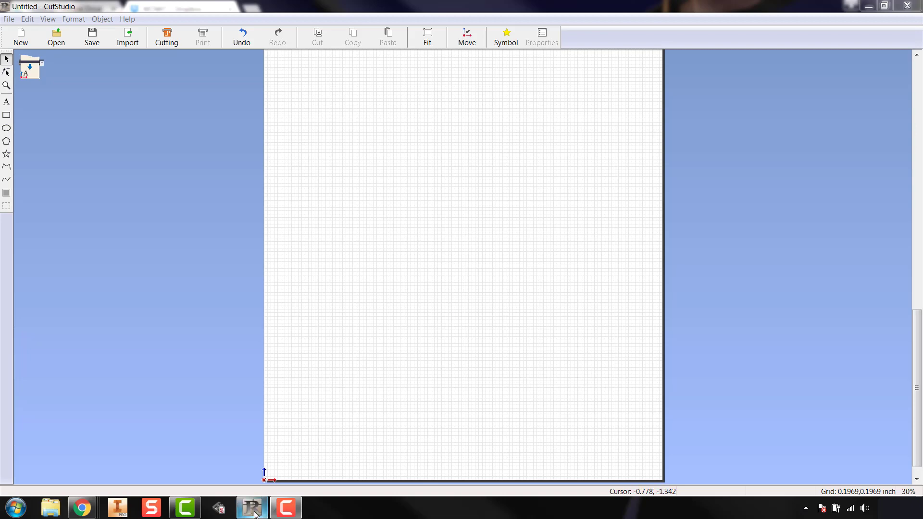
Step: Add the text "This is a Test" near the lower-left corner of the page
{"action": "mouse_move", "coordinate": [254, 514]}
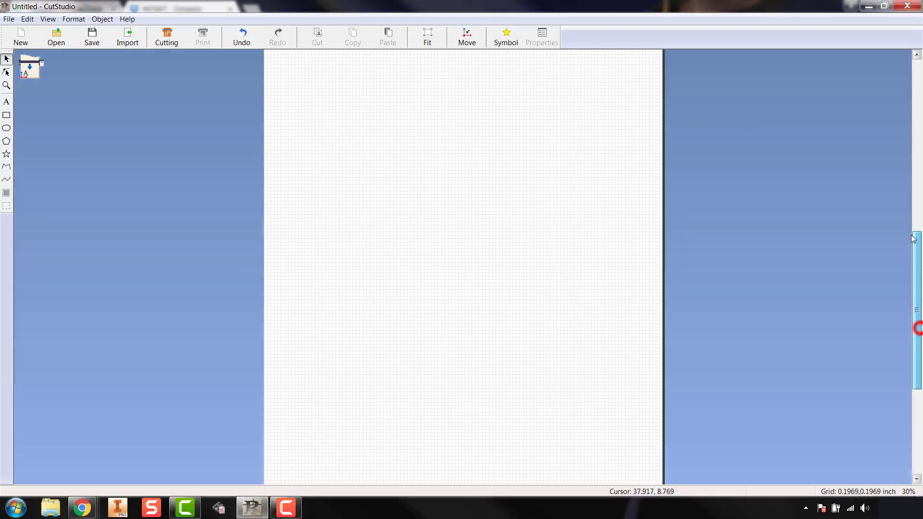
{"action": "mouse_move", "coordinate": [918, 326]}
{"action": "left_mouse_down"}
{"action": "mouse_move", "coordinate": [917, 72]}
{"action": "mouse_move", "coordinate": [917, 352]}
{"action": "left_mouse_up"}
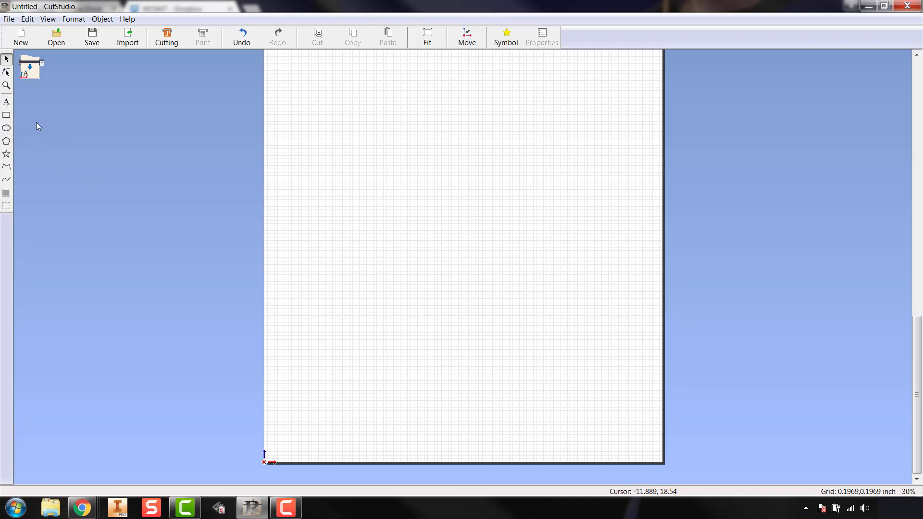
{"action": "left_click", "coordinate": [6, 102]}
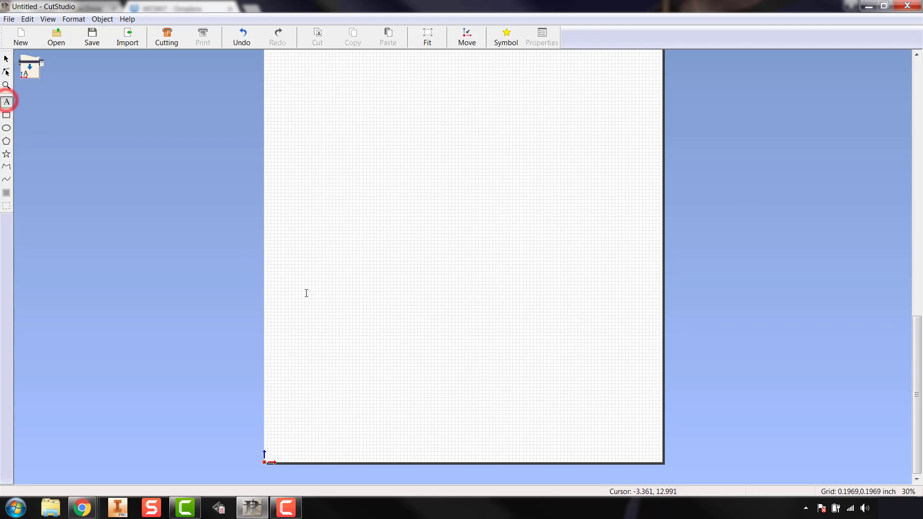
{"action": "left_click", "coordinate": [306, 405]}
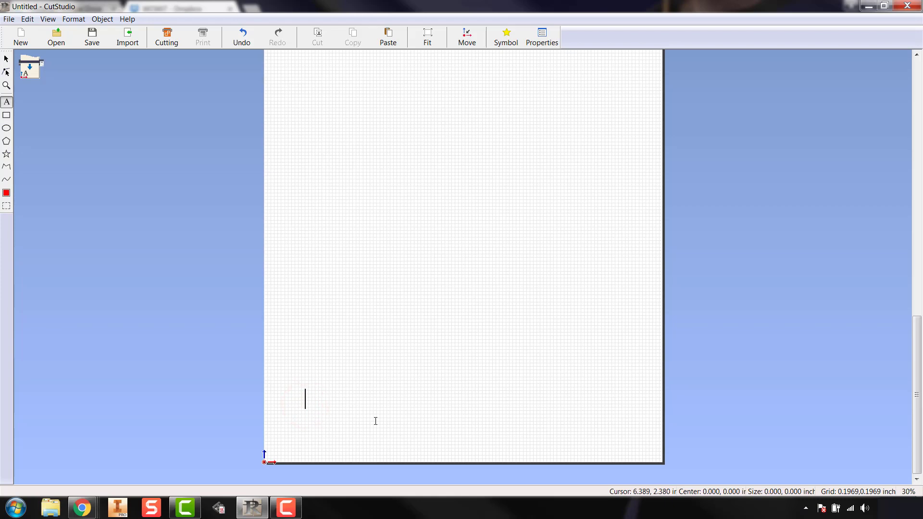
{"action": "type", "text": "This a"}
{"action": "key", "text": "BackSpace"}
{"action": "type", "text": "is "}
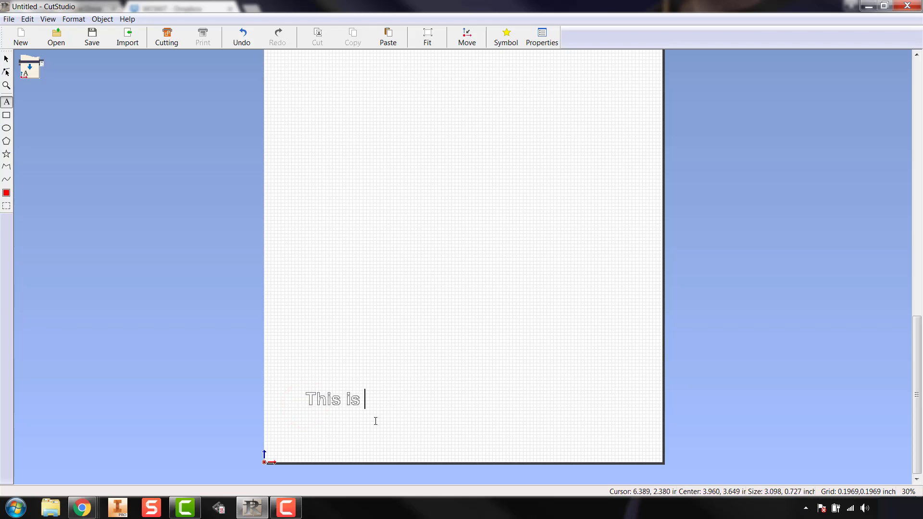
{"action": "type", "text": "a Test"}
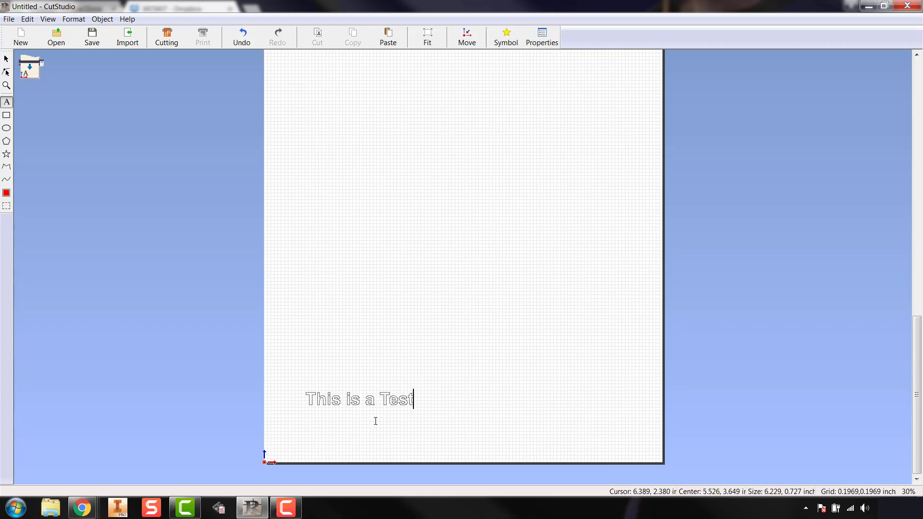
{"action": "right_click", "coordinate": [460, 340]}
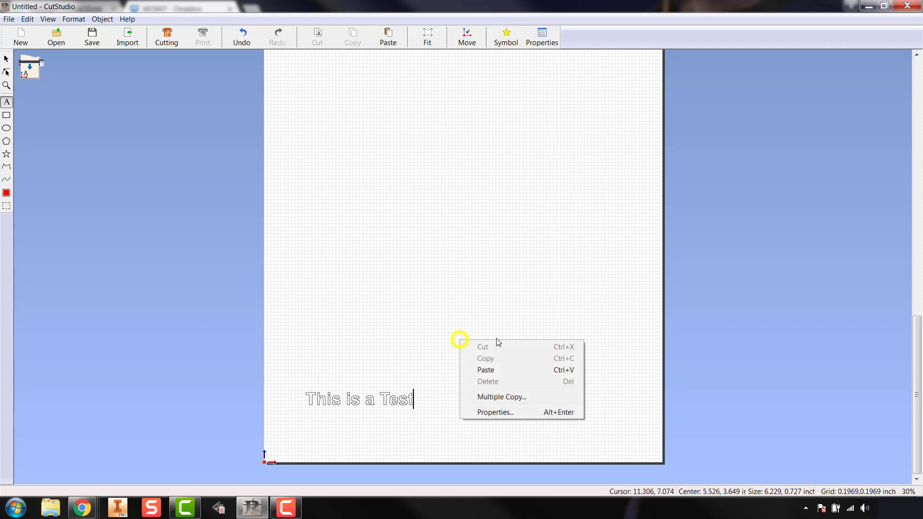
{"action": "left_click", "coordinate": [458, 316]}
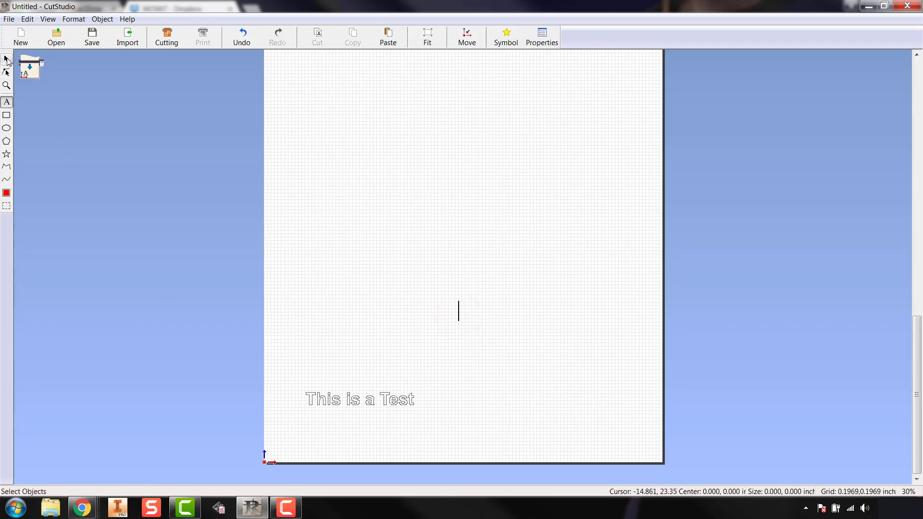
Step: Select the "This is a Test" text, shift it slightly downward and move it to the page origin
{"action": "left_click", "coordinate": [7, 59]}
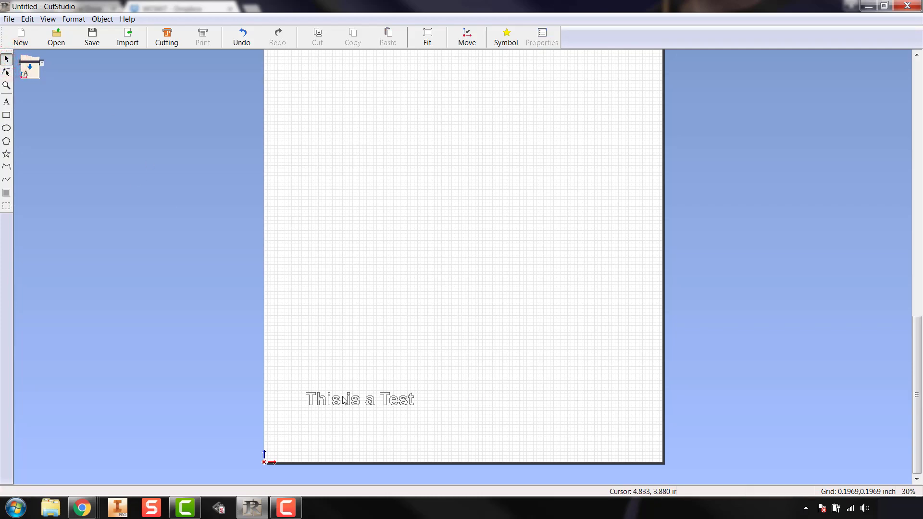
{"action": "left_click", "coordinate": [359, 400]}
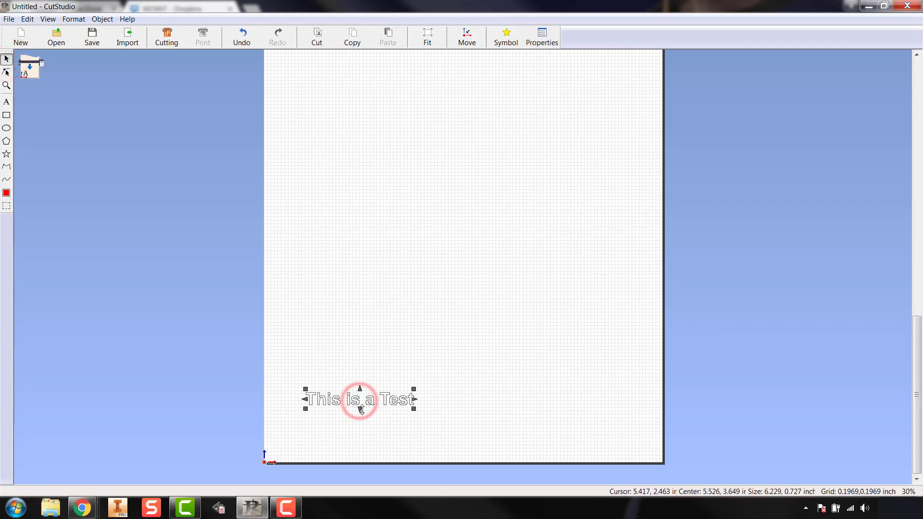
{"action": "mouse_move", "coordinate": [355, 400]}
{"action": "left_mouse_down"}
{"action": "mouse_move", "coordinate": [419, 360]}
{"action": "mouse_move", "coordinate": [374, 413]}
{"action": "mouse_move", "coordinate": [346, 419]}
{"action": "mouse_move", "coordinate": [360, 414]}
{"action": "left_mouse_up"}
{"action": "left_click", "coordinate": [348, 419]}
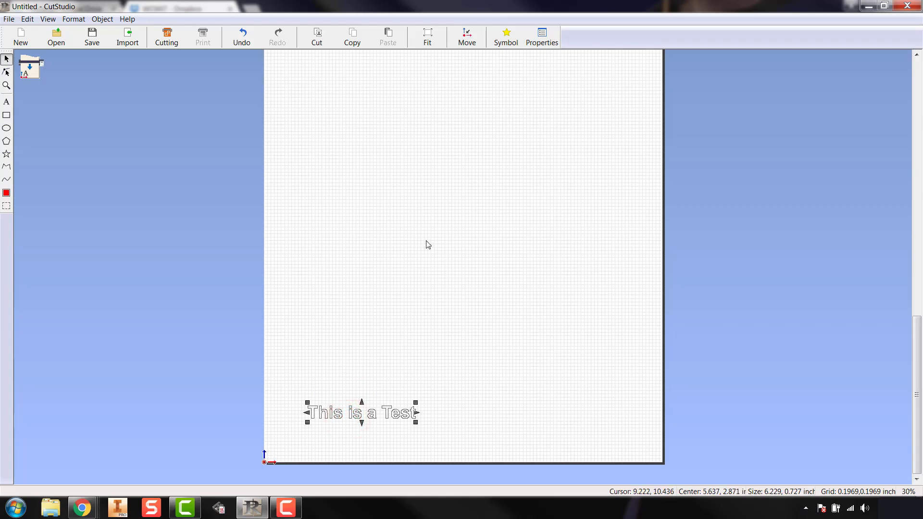
{"action": "left_click", "coordinate": [466, 40]}
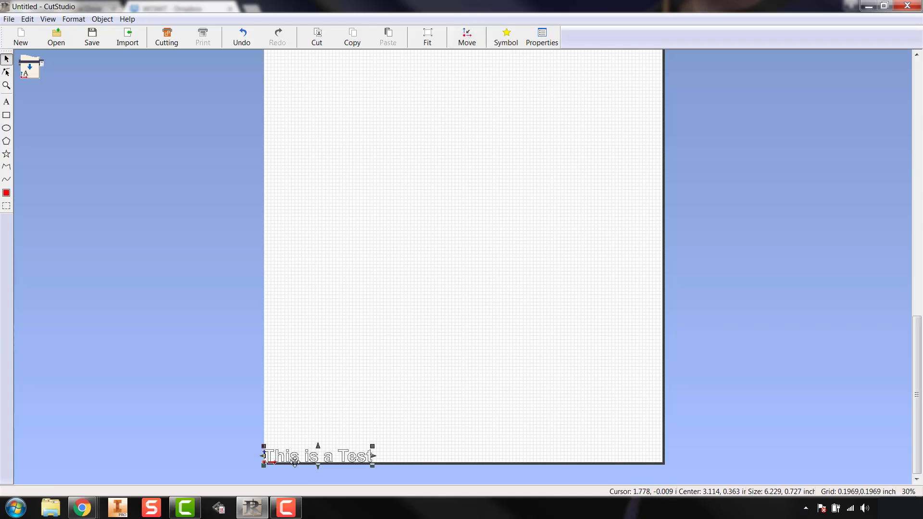
Step: Move the text away from the origin so its center sits at about X 9.4, Y 5.0 inches
{"action": "scroll", "coordinate": [273, 464], "scroll_direction": "down", "scroll_amount": 1}
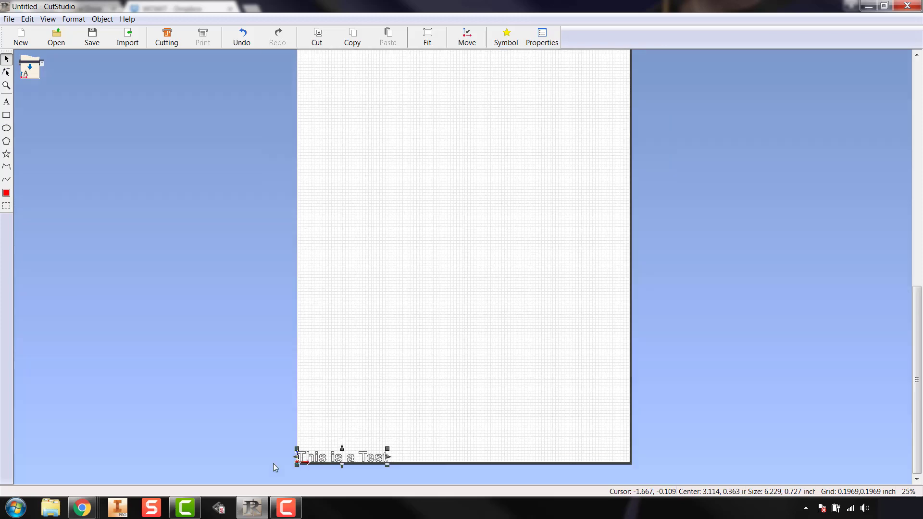
{"action": "scroll", "coordinate": [339, 469], "scroll_direction": "up", "scroll_amount": 3}
{"action": "scroll", "coordinate": [244, 469], "scroll_direction": "up", "scroll_amount": 2}
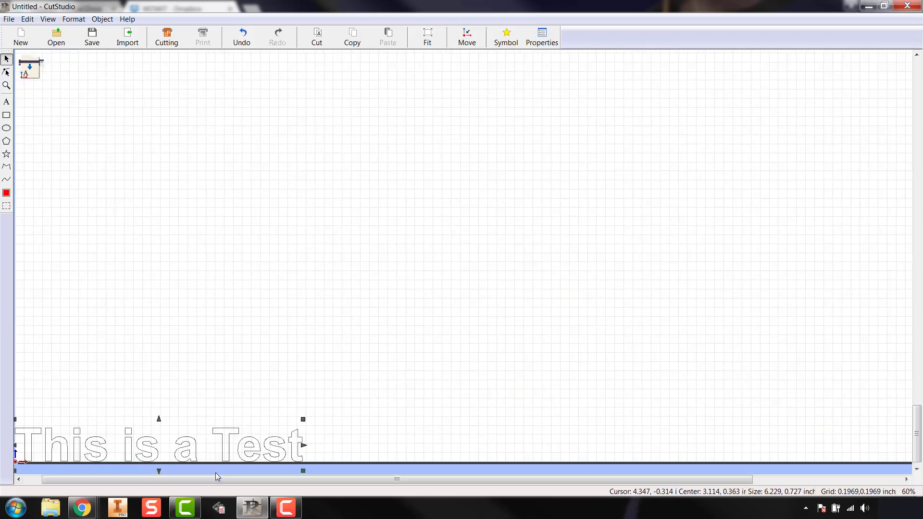
{"action": "scroll", "coordinate": [186, 471], "scroll_direction": "down", "scroll_amount": 1}
{"action": "scroll", "coordinate": [183, 457], "scroll_direction": "up", "scroll_amount": 1}
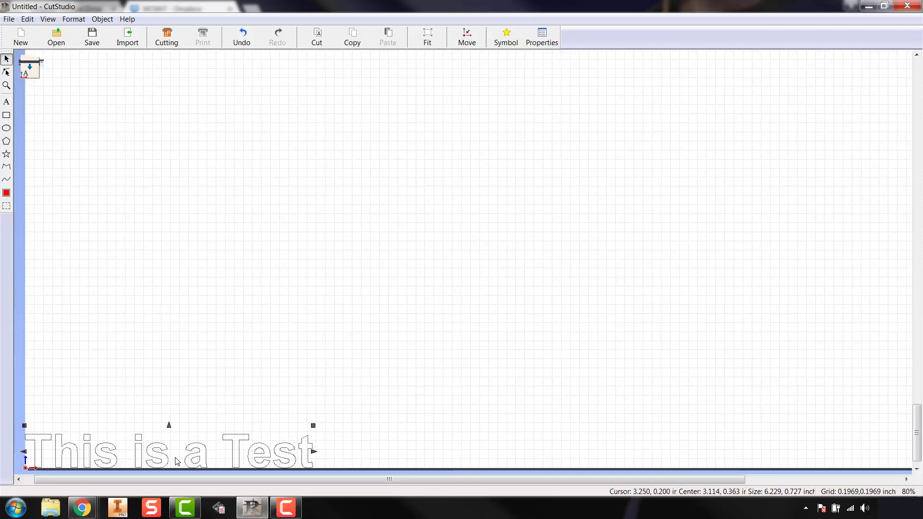
{"action": "left_click_drag", "start_coordinate": [267, 387], "coordinate": [279, 370]}
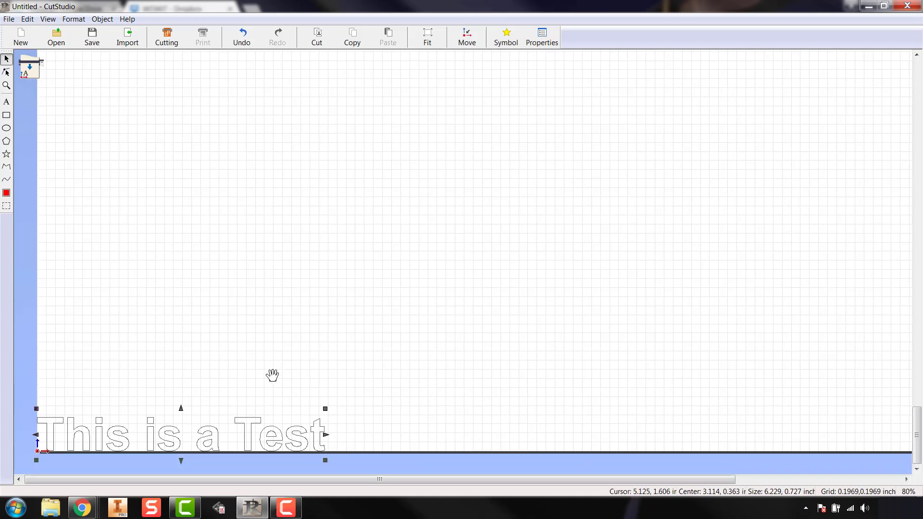
{"action": "left_click_drag", "start_coordinate": [231, 405], "coordinate": [227, 451]}
{"action": "left_click_drag", "start_coordinate": [164, 436], "coordinate": [453, 224]}
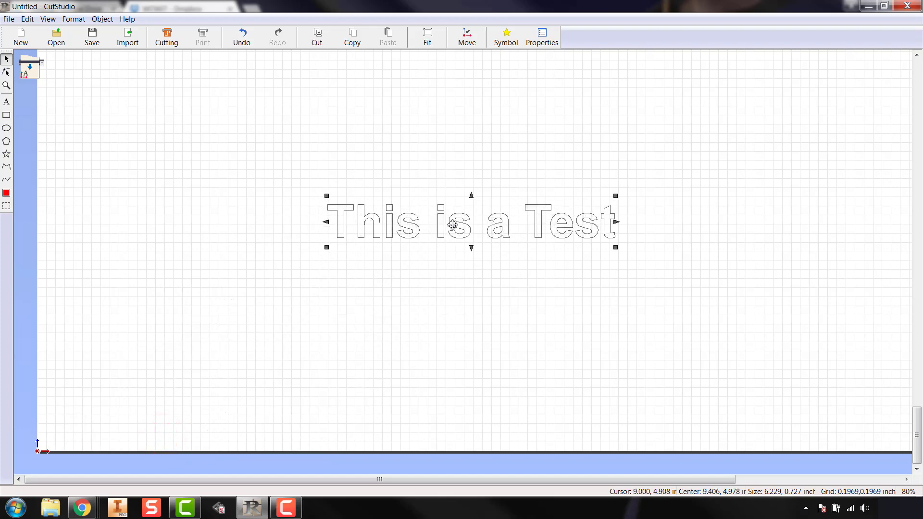
{"action": "left_click", "coordinate": [461, 313]}
Step: Go through the text's position and line style properties and set its font to Broadway
{"action": "left_click", "coordinate": [460, 218]}
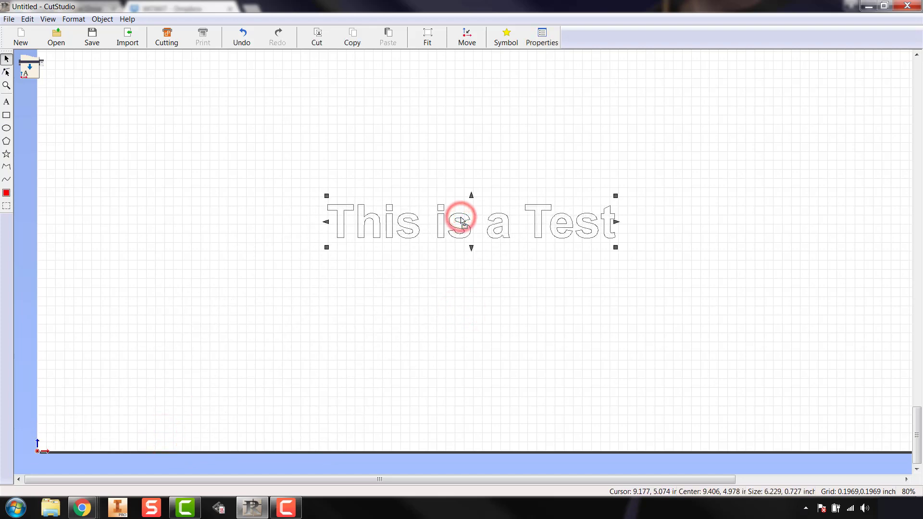
{"action": "left_click", "coordinate": [542, 38]}
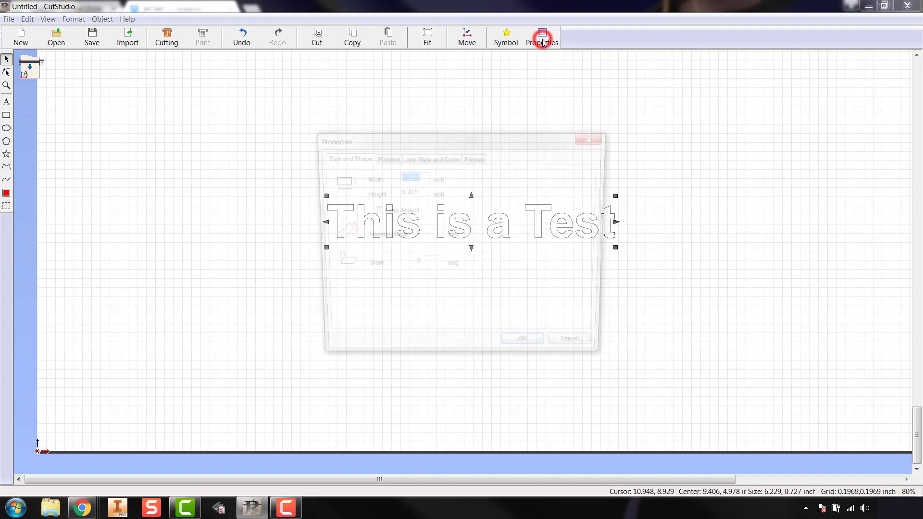
{"action": "left_click_drag", "start_coordinate": [477, 138], "coordinate": [225, 208]}
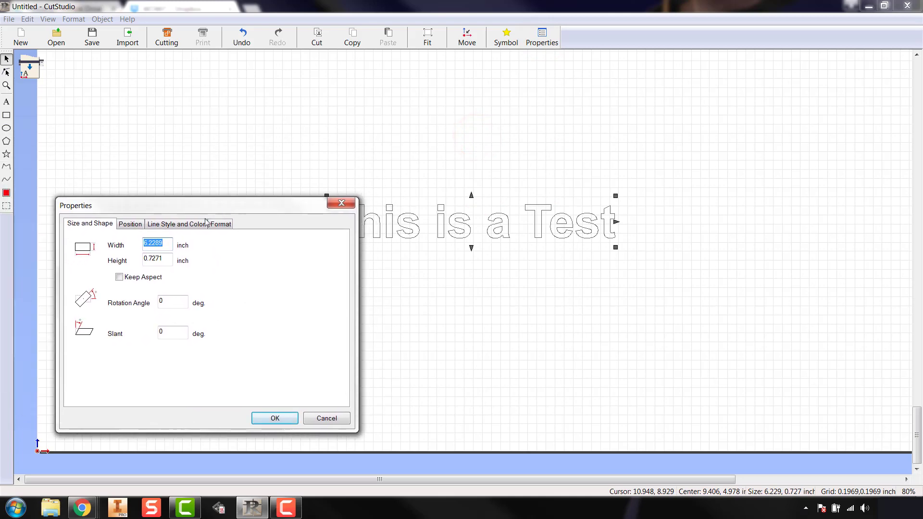
{"action": "left_click", "coordinate": [132, 226]}
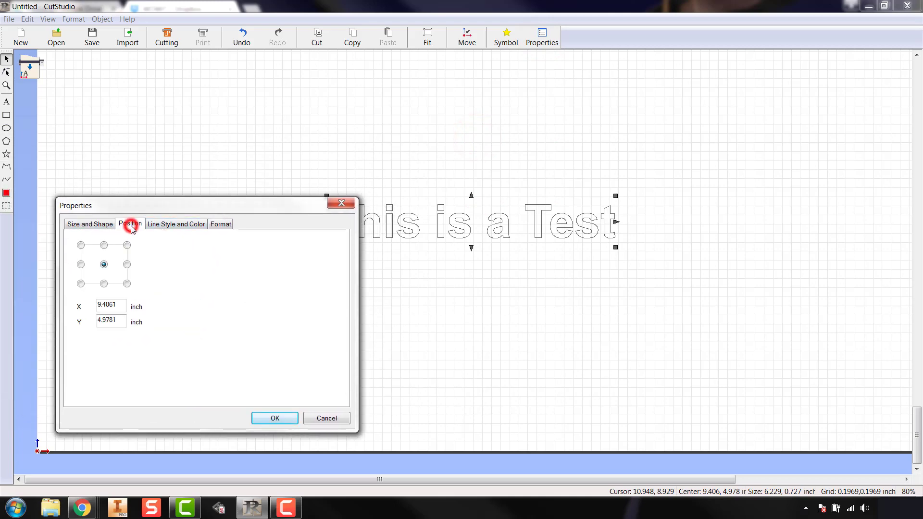
{"action": "left_click", "coordinate": [170, 226]}
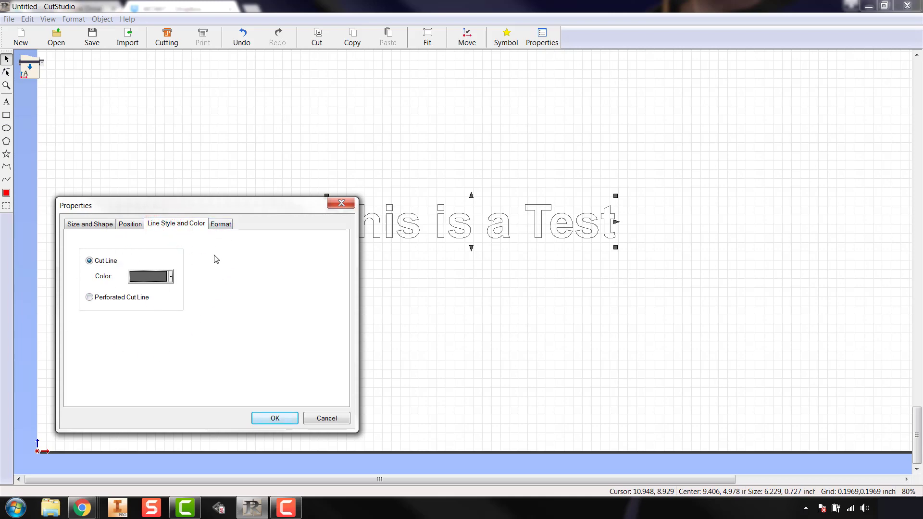
{"action": "left_click", "coordinate": [221, 228]}
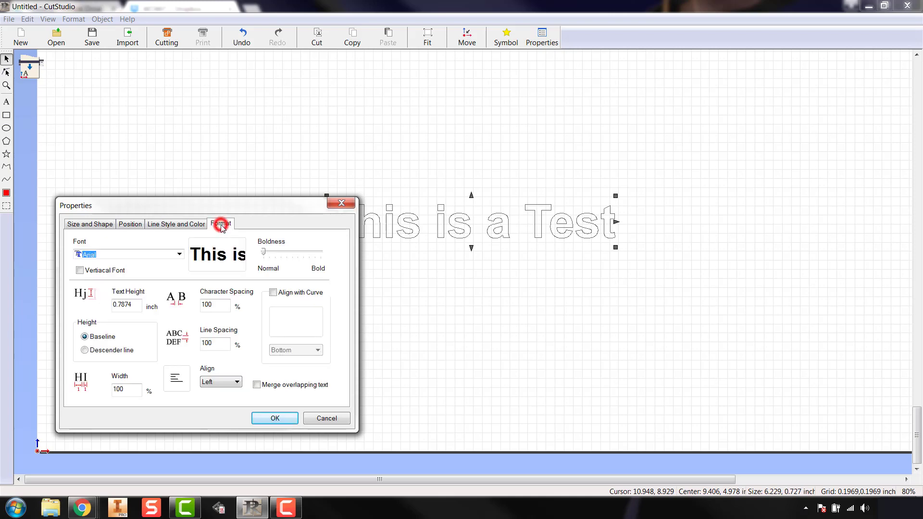
{"action": "left_click_drag", "start_coordinate": [229, 206], "coordinate": [187, 213]}
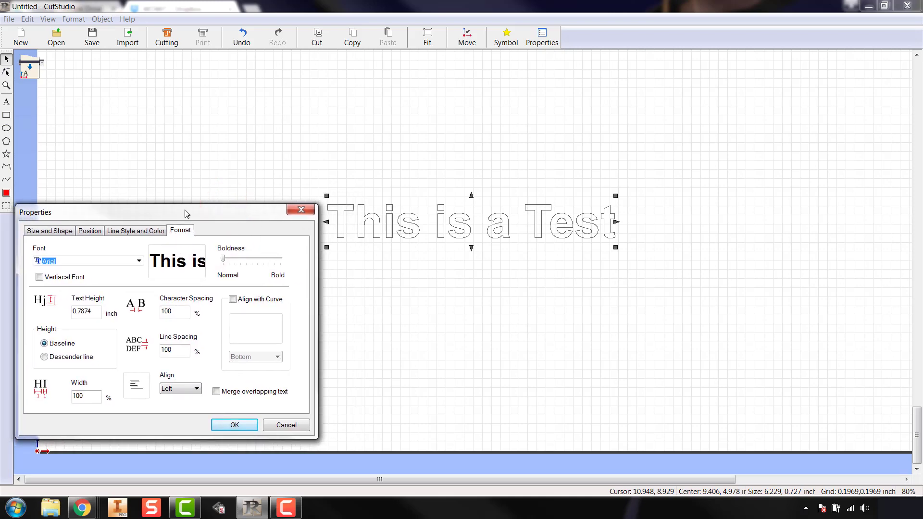
{"action": "left_click", "coordinate": [138, 261]}
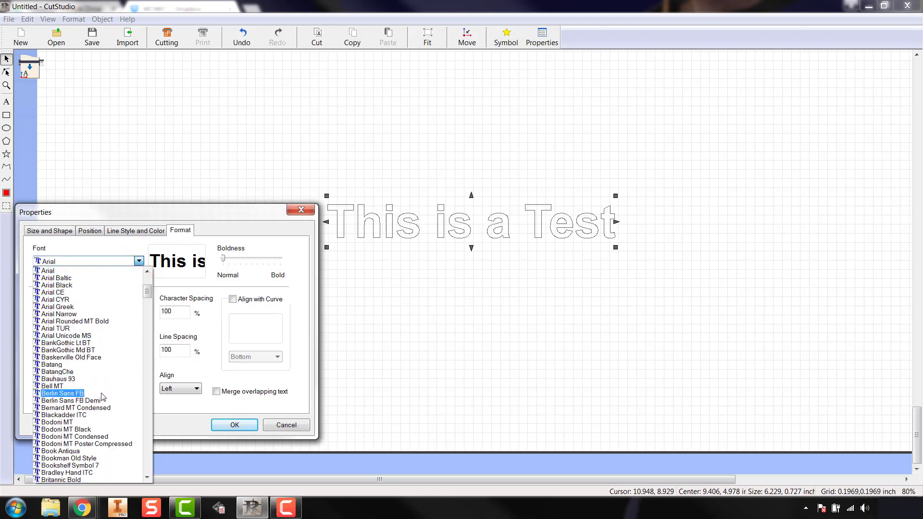
{"action": "scroll", "coordinate": [87, 408], "scroll_direction": "down", "scroll_amount": 2}
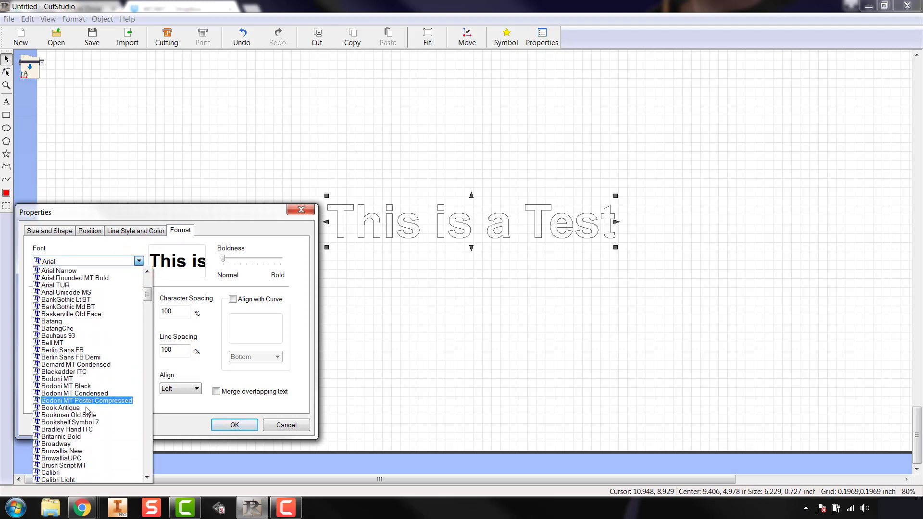
{"action": "left_click", "coordinate": [62, 443]}
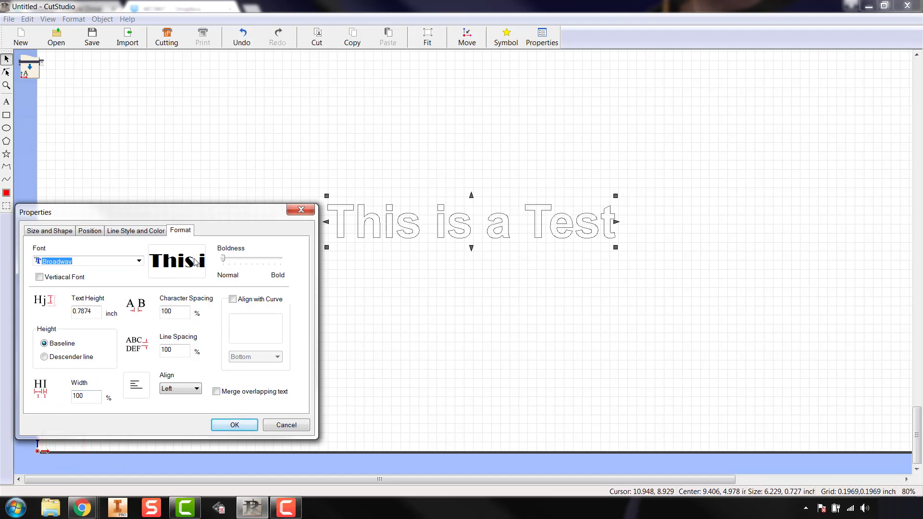
{"action": "left_click", "coordinate": [240, 428]}
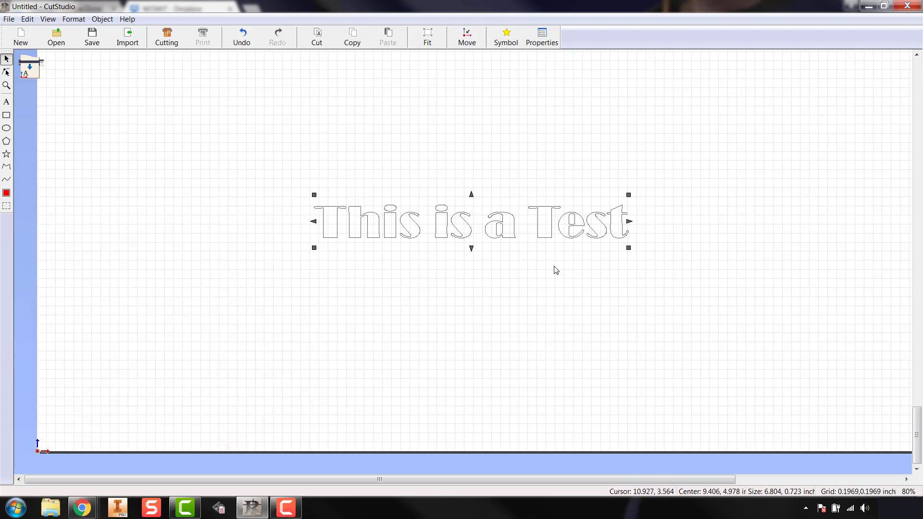
Step: Set the text's font to Arial
{"action": "left_click", "coordinate": [547, 35]}
{"action": "left_click_drag", "start_coordinate": [475, 141], "coordinate": [173, 141]}
{"action": "left_click", "coordinate": [128, 186]}
{"action": "left_click_drag", "start_coordinate": [140, 232], "coordinate": [138, 207]}
{"action": "left_click", "coordinate": [63, 313]}
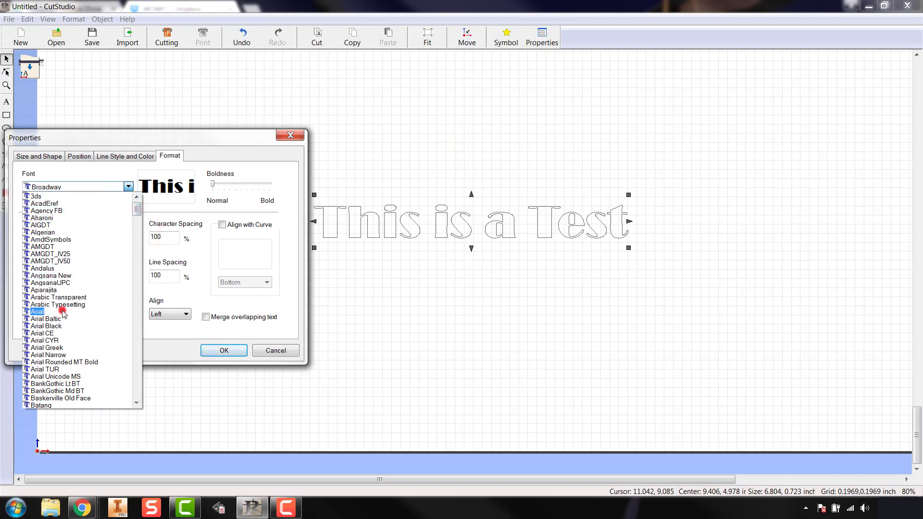
{"action": "left_click", "coordinate": [222, 351]}
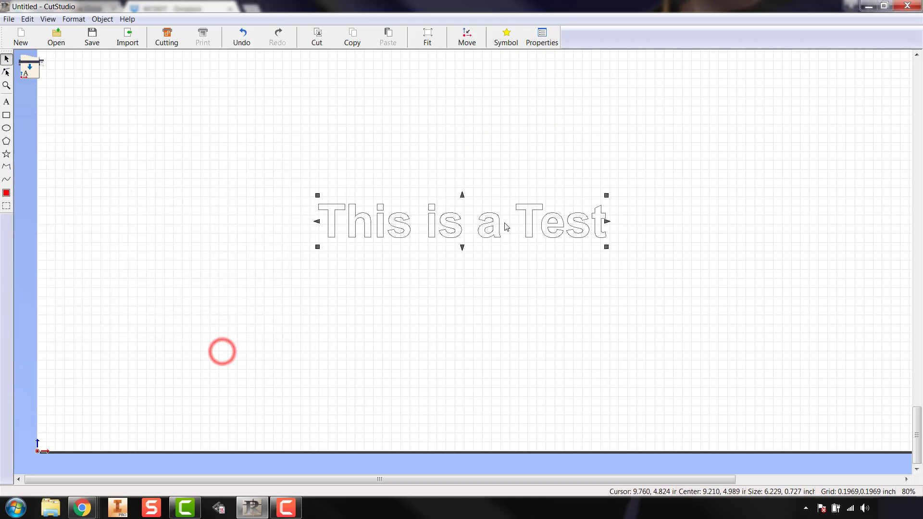
Step: Set the text height of "This is a Test" to 1.5 inches in its format properties
{"action": "left_click", "coordinate": [537, 42]}
{"action": "left_click_drag", "start_coordinate": [444, 136], "coordinate": [137, 172]}
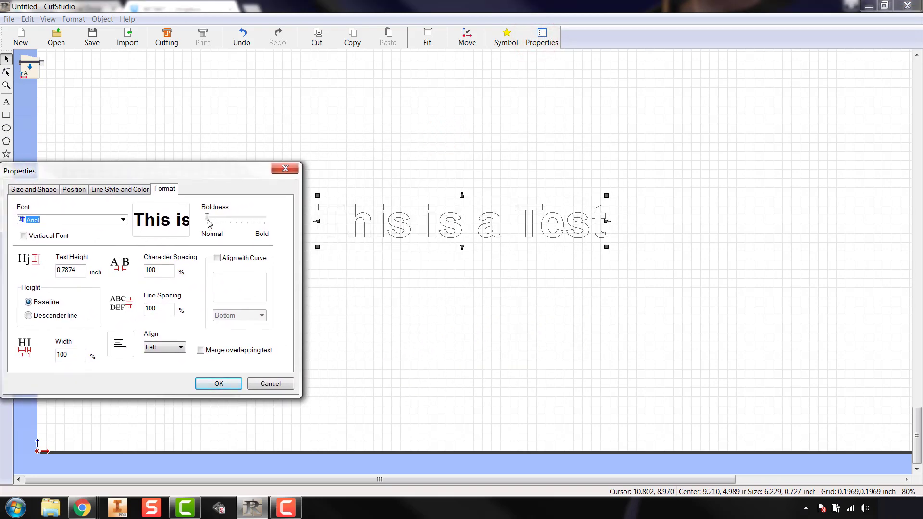
{"action": "mouse_move", "coordinate": [208, 219]}
{"action": "left_mouse_down"}
{"action": "mouse_move", "coordinate": [276, 222]}
{"action": "mouse_move", "coordinate": [201, 226]}
{"action": "left_mouse_up"}
{"action": "double_click", "coordinate": [82, 270]}
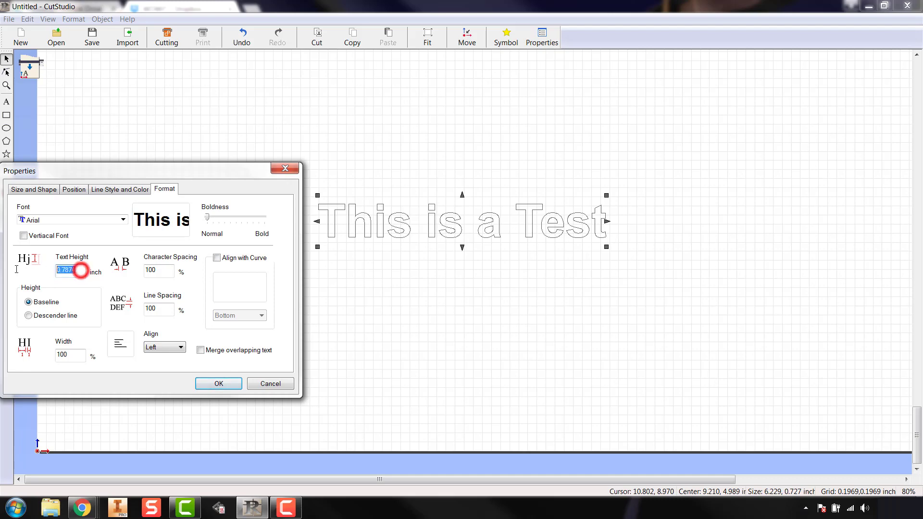
{"action": "type", "text": "1"}
{"action": "left_click", "coordinate": [218, 384]}
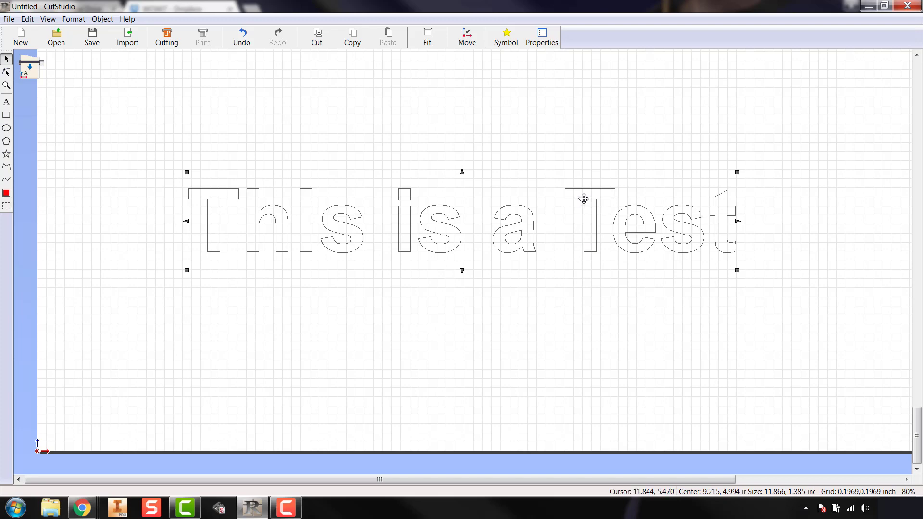
Step: Set the text height of "This is a Test" to 0.75 inches in its format properties
{"action": "left_click", "coordinate": [542, 37]}
{"action": "left_click_drag", "start_coordinate": [454, 138], "coordinate": [179, 254]}
{"action": "left_click_drag", "start_coordinate": [113, 355], "coordinate": [84, 359]}
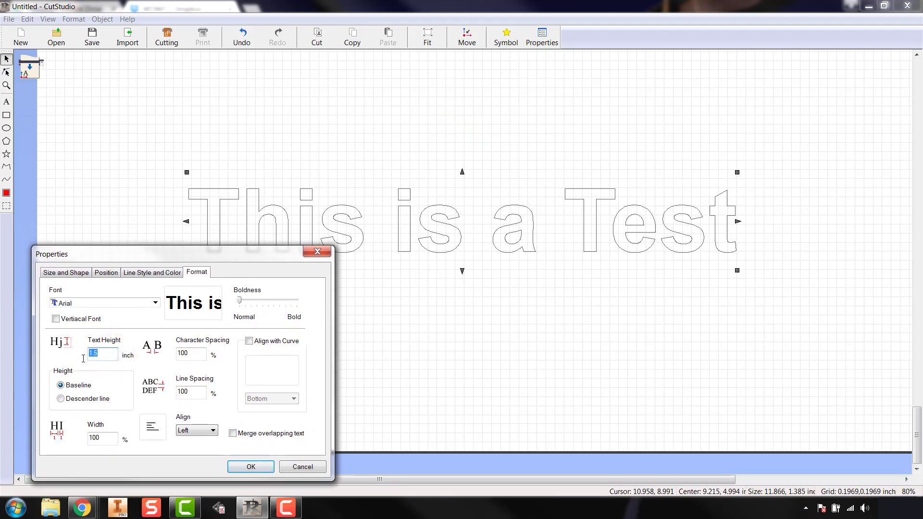
{"action": "type", "text": "."}
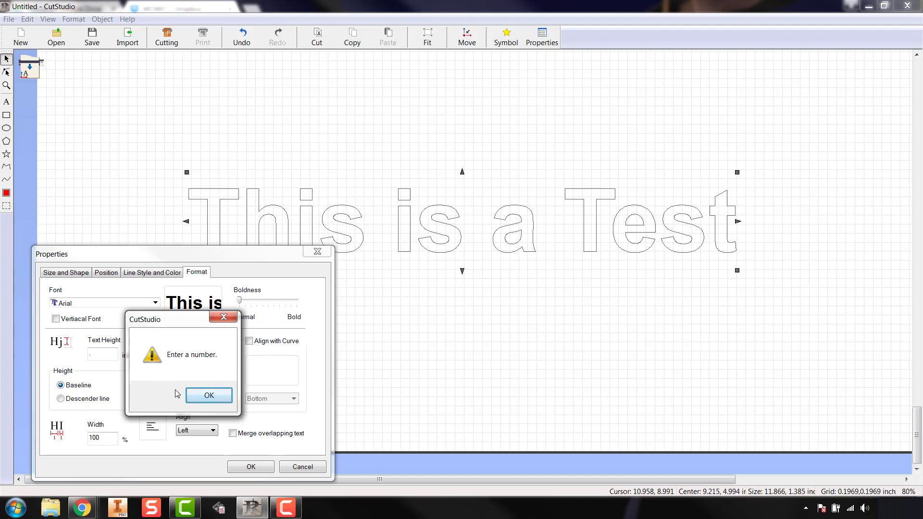
{"action": "left_click", "coordinate": [197, 395]}
{"action": "left_click", "coordinate": [102, 354]}
{"action": "type", "text": "."}
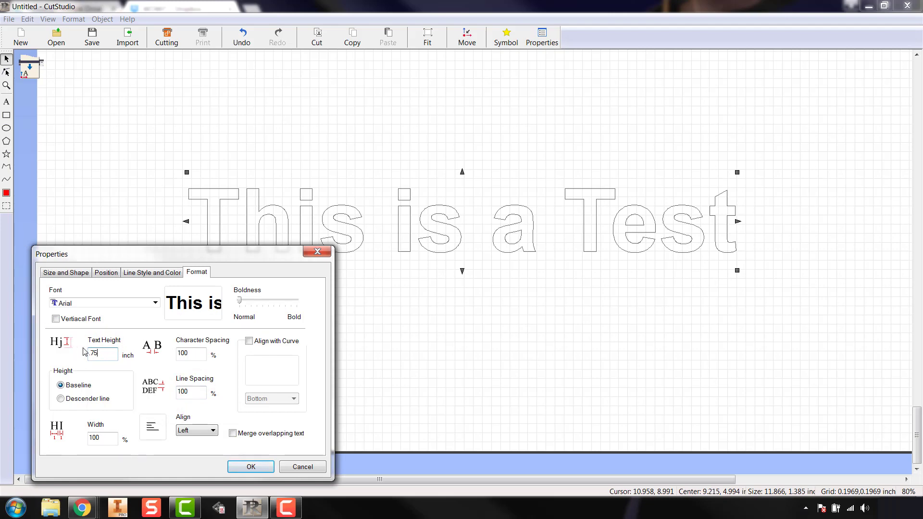
{"action": "double_click", "coordinate": [103, 352]}
{"action": "left_click", "coordinate": [244, 467]}
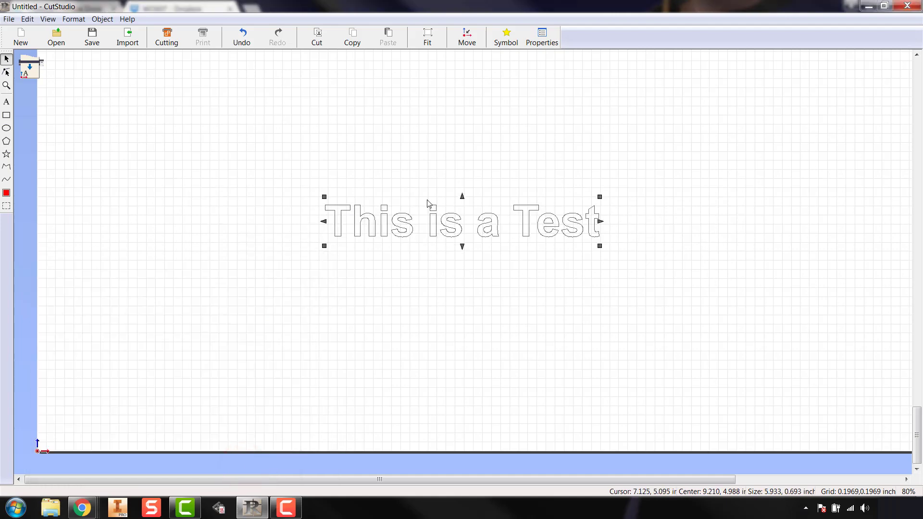
Step: Reduce the text's character spacing and examine how closely the letters sit to each other
{"action": "left_click", "coordinate": [542, 36]}
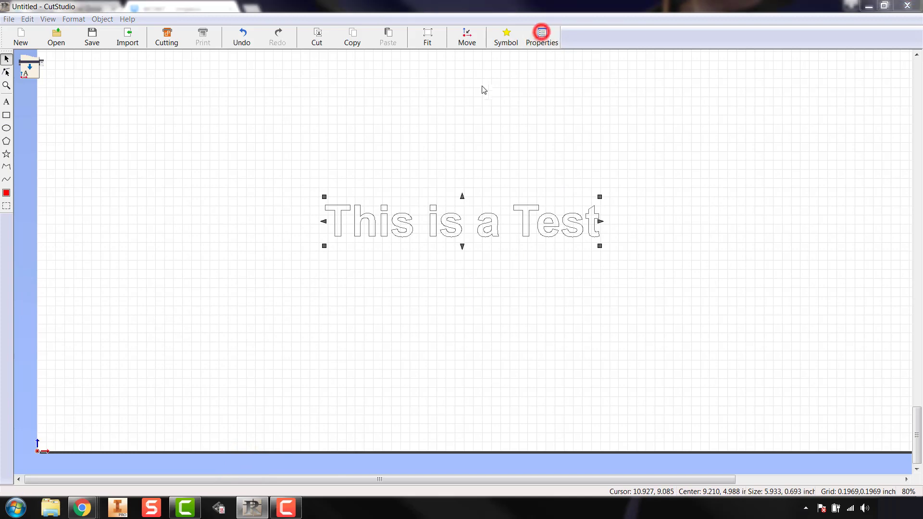
{"action": "left_click_drag", "start_coordinate": [391, 138], "coordinate": [90, 169]}
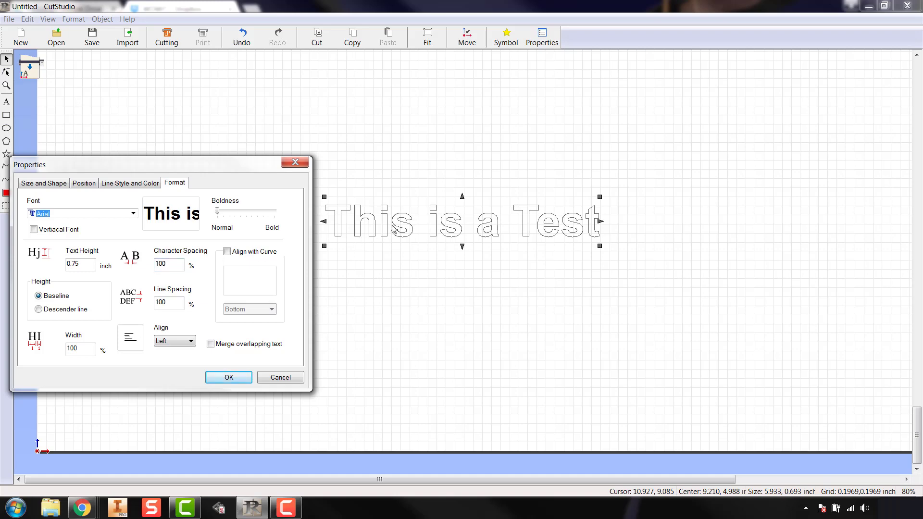
{"action": "double_click", "coordinate": [176, 261]}
{"action": "left_click", "coordinate": [229, 378]}
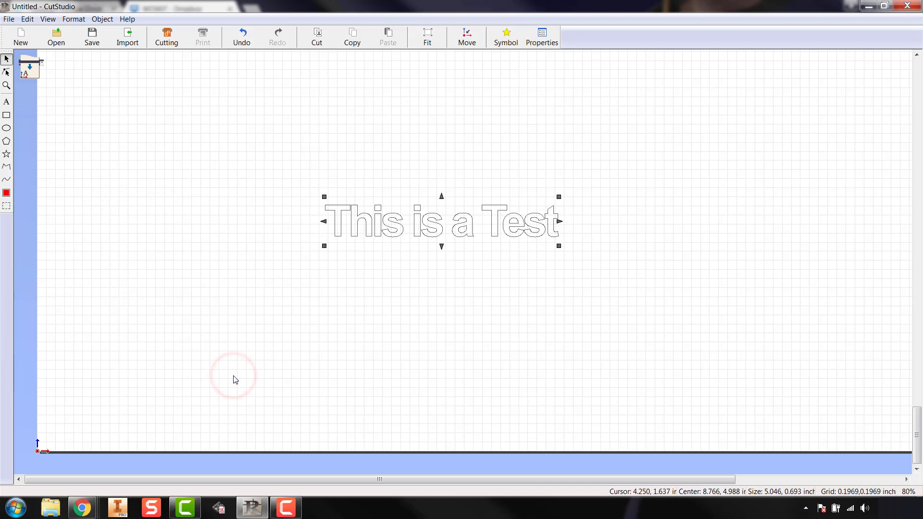
{"action": "scroll", "coordinate": [352, 212], "scroll_direction": "down", "scroll_amount": 2}
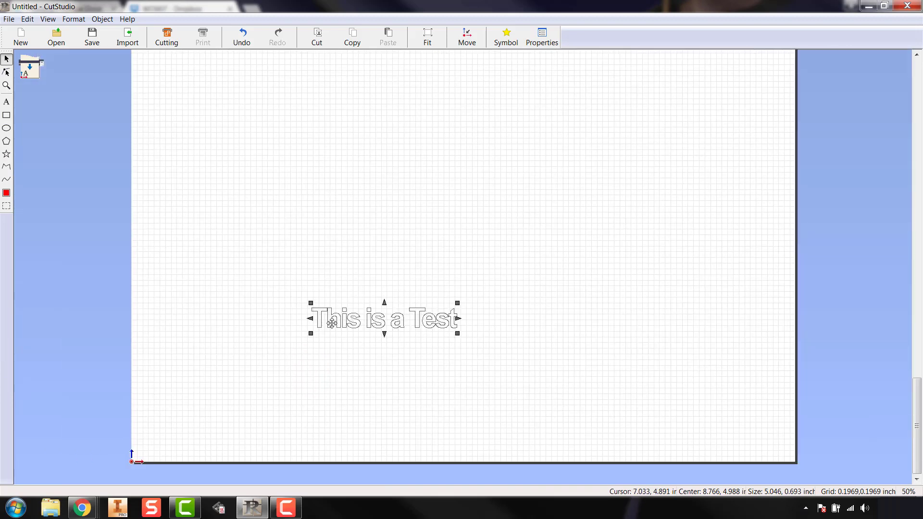
{"action": "scroll", "coordinate": [285, 296], "scroll_direction": "up", "scroll_amount": 3}
{"action": "scroll", "coordinate": [286, 296], "scroll_direction": "up", "scroll_amount": 3}
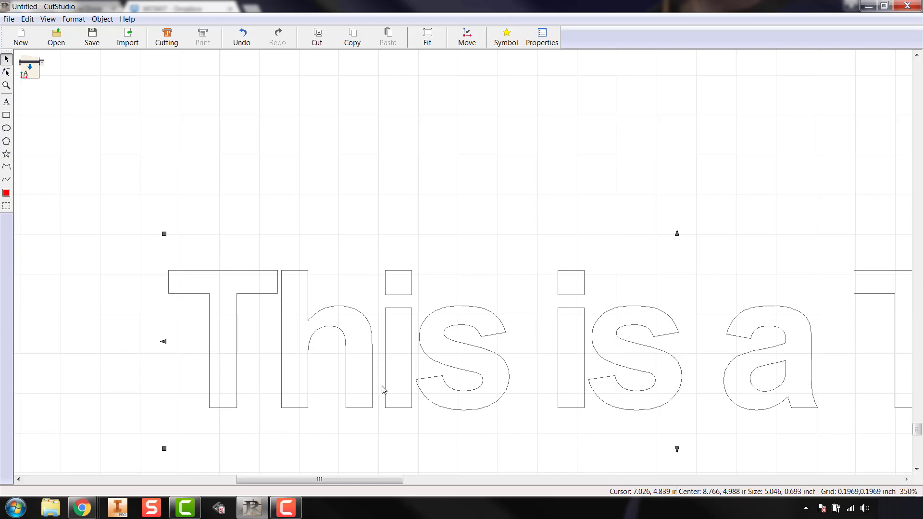
{"action": "scroll", "coordinate": [622, 380], "scroll_direction": "down", "scroll_amount": 1}
{"action": "scroll", "coordinate": [622, 380], "scroll_direction": "down", "scroll_amount": 1}
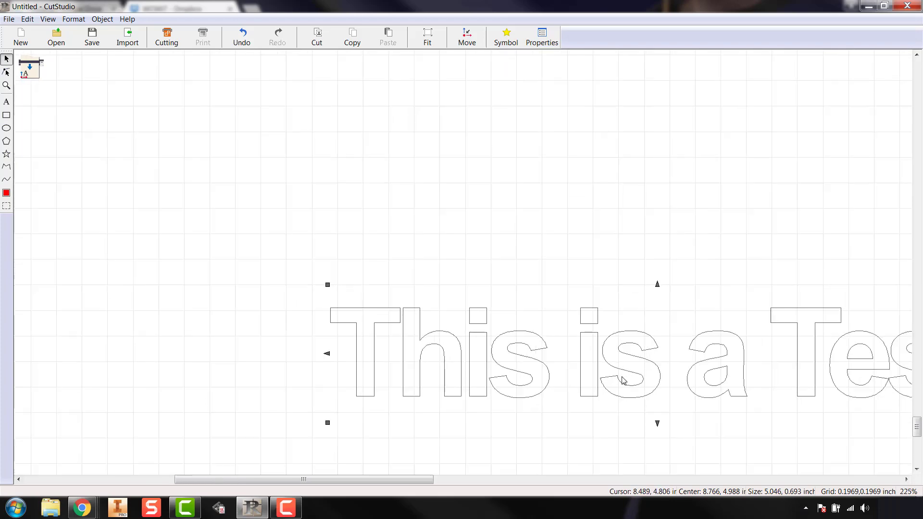
{"action": "left_click_drag", "start_coordinate": [411, 478], "coordinate": [497, 481]}
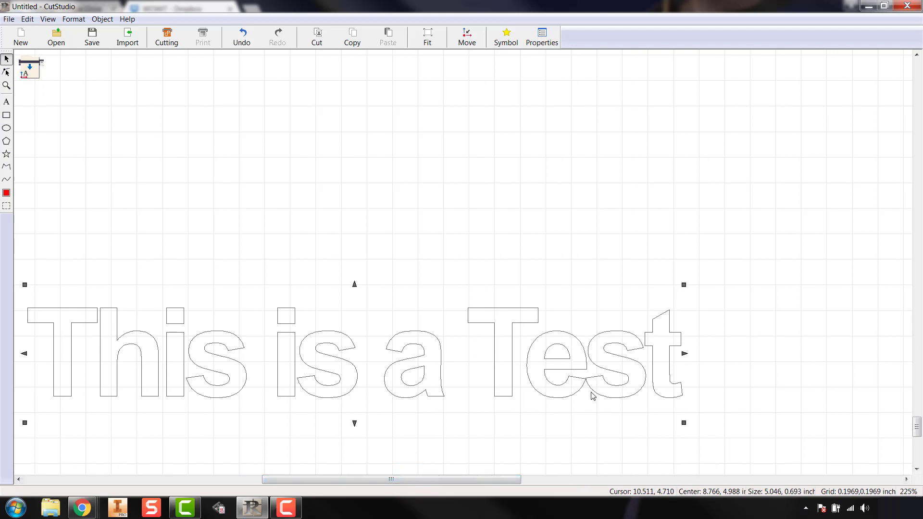
Step: Set the text's character spacing back to 100%
{"action": "left_click", "coordinate": [538, 42]}
{"action": "double_click", "coordinate": [469, 238]}
{"action": "type", "text": "100"}
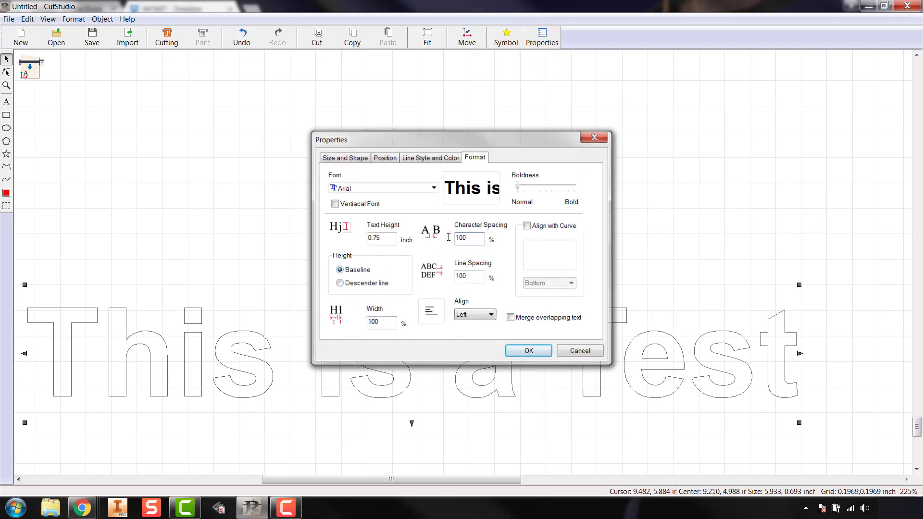
{"action": "key", "text": "Return"}
{"action": "scroll", "coordinate": [433, 319], "scroll_direction": "down", "scroll_amount": 5}
{"action": "left_click_drag", "start_coordinate": [411, 365], "coordinate": [497, 96]}
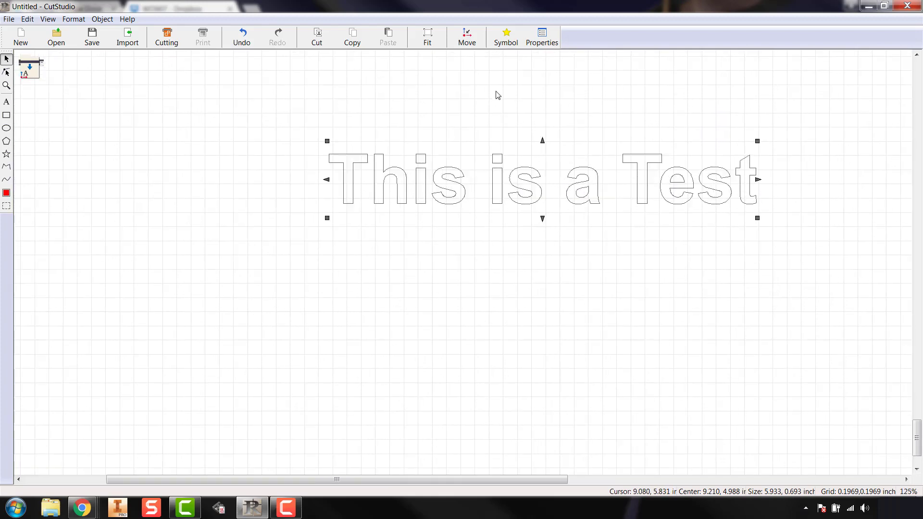
{"action": "scroll", "coordinate": [569, 189], "scroll_direction": "up", "scroll_amount": 1}
{"action": "scroll", "coordinate": [553, 165], "scroll_direction": "down", "scroll_amount": 2}
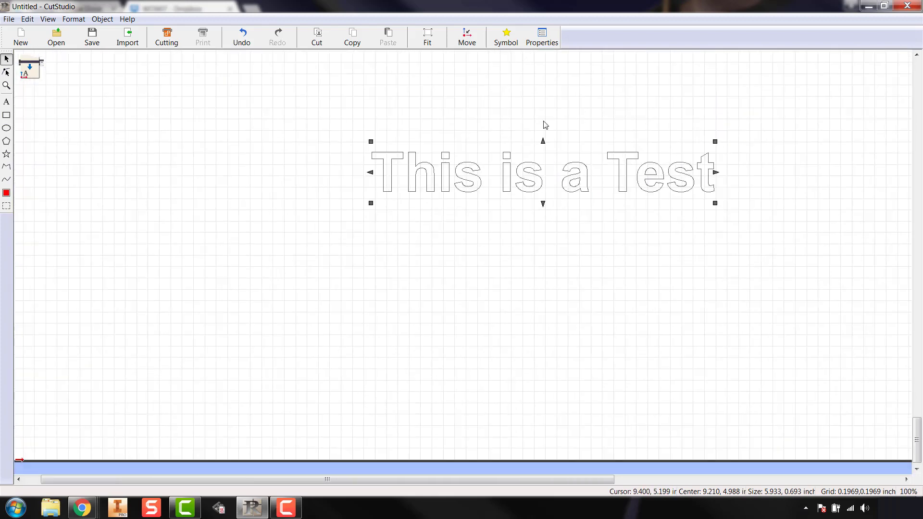
Step: Align the text with a curve, trying the Center and Top placements before applying Bottom
{"action": "left_click", "coordinate": [541, 40]}
{"action": "left_click_drag", "start_coordinate": [434, 137], "coordinate": [155, 191]}
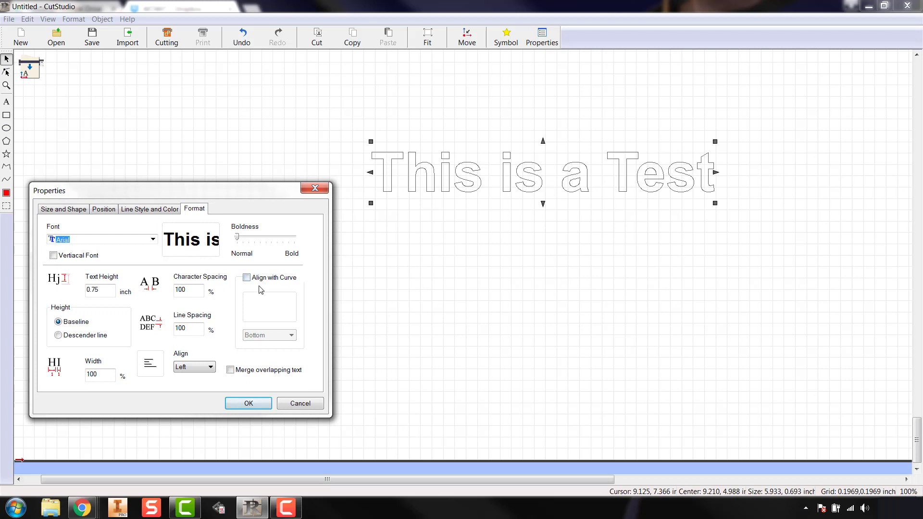
{"action": "left_click", "coordinate": [246, 277]}
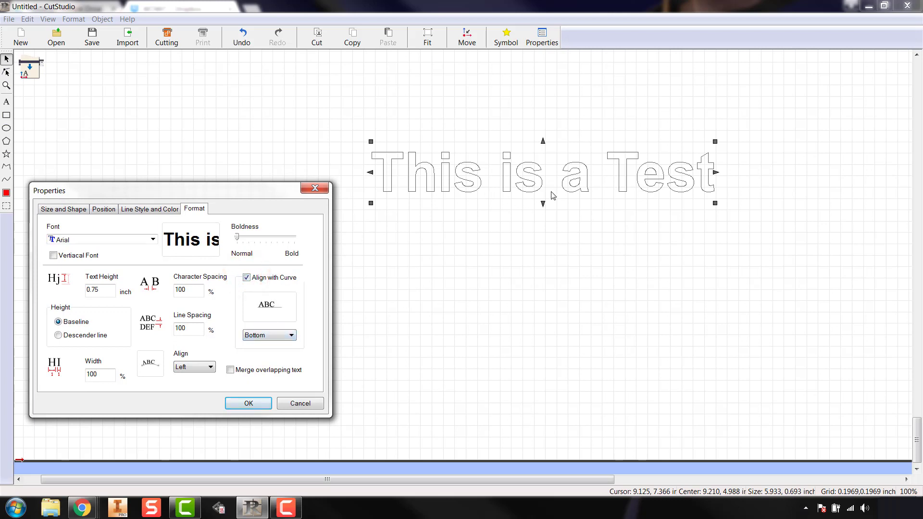
{"action": "left_click", "coordinate": [272, 334]}
{"action": "left_click", "coordinate": [264, 346]}
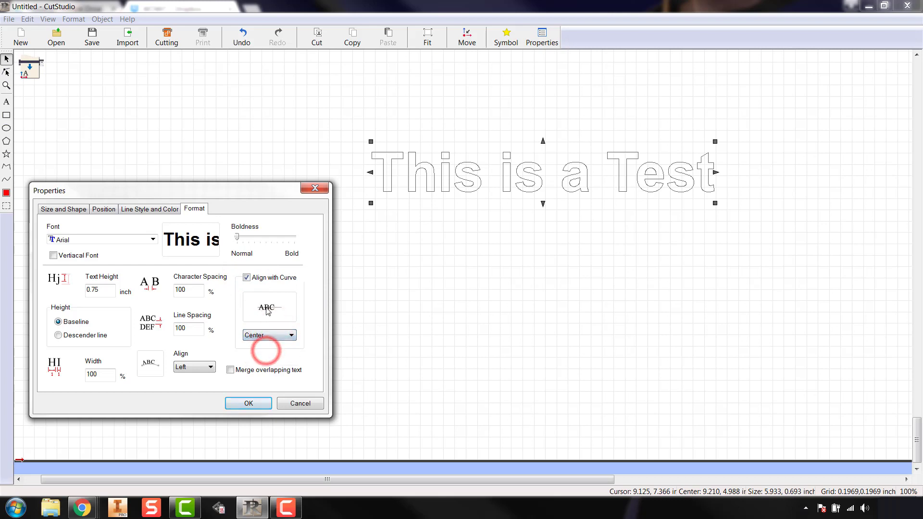
{"action": "left_click", "coordinate": [269, 336]}
{"action": "left_click", "coordinate": [252, 361]}
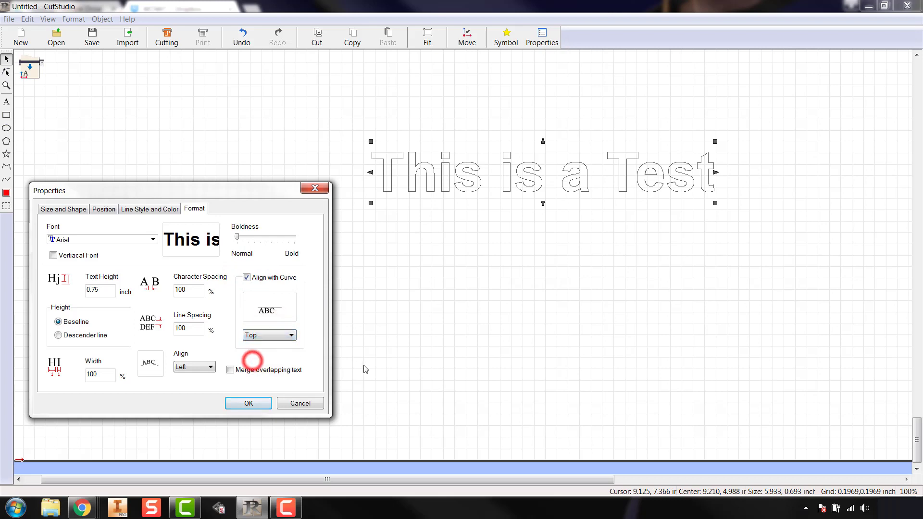
{"action": "left_click", "coordinate": [264, 335]}
{"action": "left_click", "coordinate": [263, 343]}
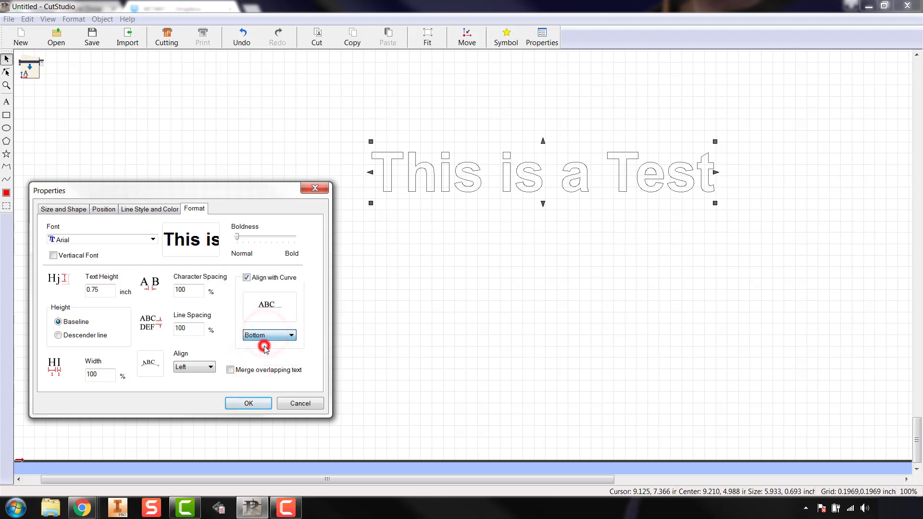
{"action": "left_click", "coordinate": [248, 403]}
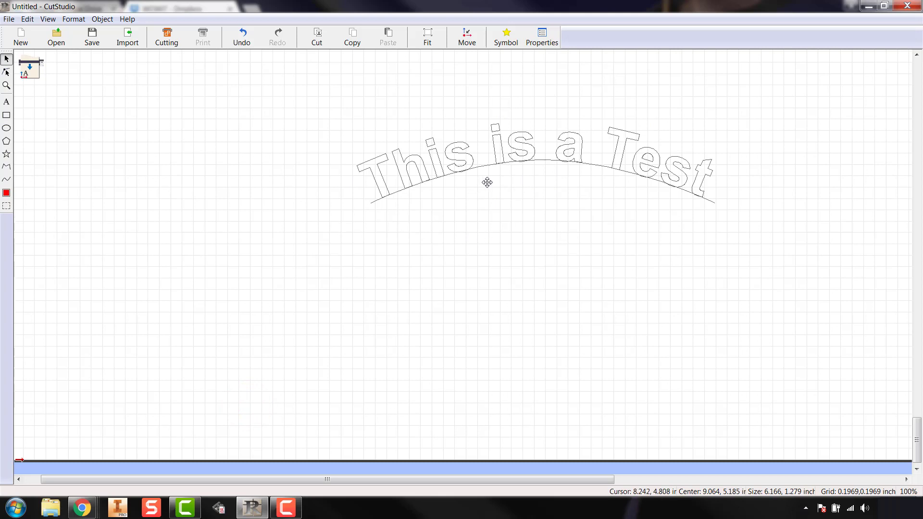
Step: Move the curved text so its center sits at about X 8.1, Y 5.5 inches and turn off its curve alignment
{"action": "left_click_drag", "start_coordinate": [530, 157], "coordinate": [473, 139]}
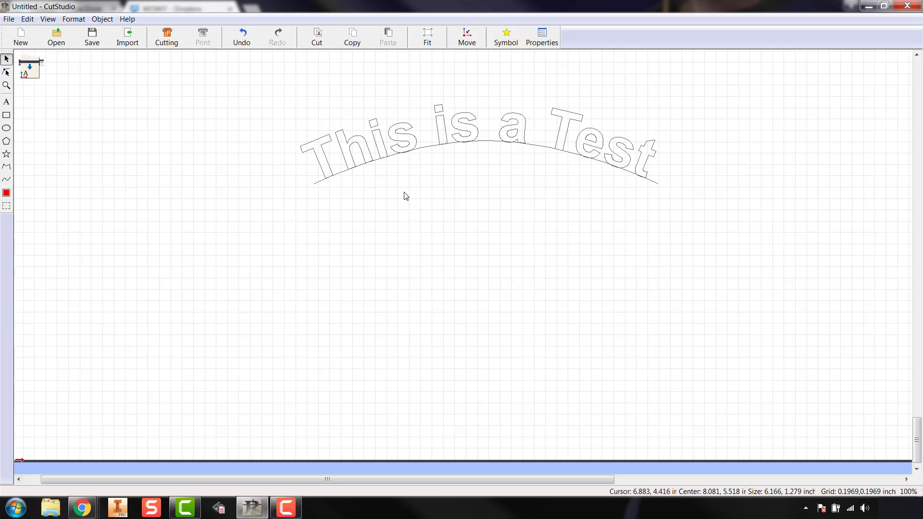
{"action": "left_click", "coordinate": [542, 35]}
{"action": "left_click_drag", "start_coordinate": [509, 138], "coordinate": [326, 168]}
{"action": "left_click", "coordinate": [317, 268]}
{"action": "left_click", "coordinate": [326, 380]}
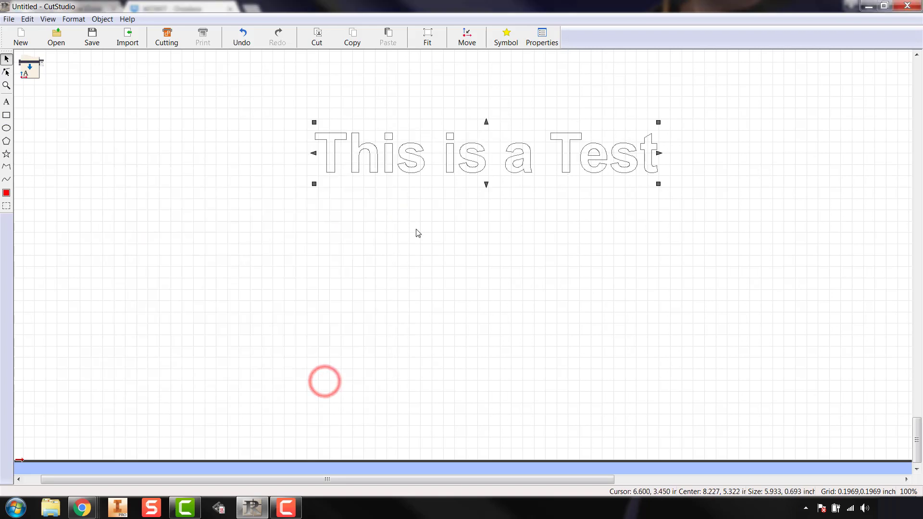
Step: Add a second line reading "This is a Test" beneath the existing line of the text object
{"action": "double_click", "coordinate": [653, 153]}
{"action": "left_click", "coordinate": [654, 153]}
{"action": "left_click", "coordinate": [623, 166]}
{"action": "key", "text": "End"}
{"action": "key", "text": "Return"}
{"action": "type", "text": "This"}
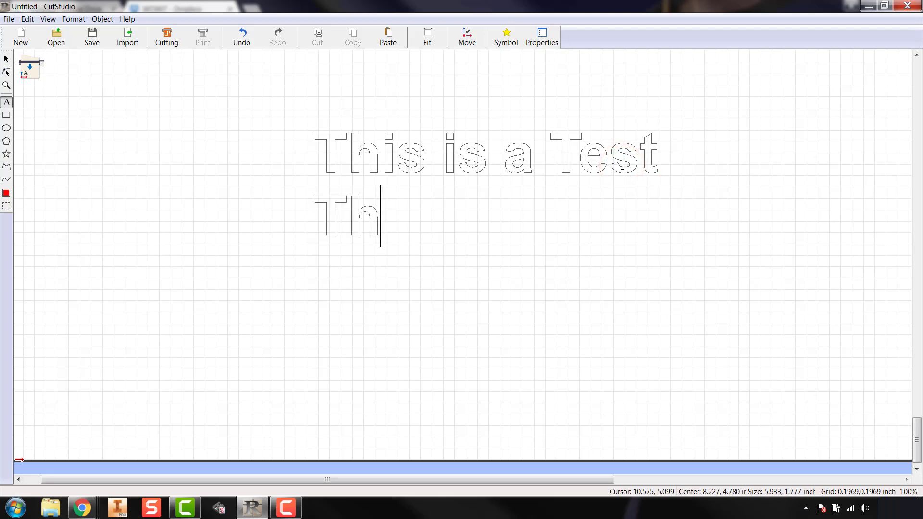
{"action": "type", "text": "a Test"}
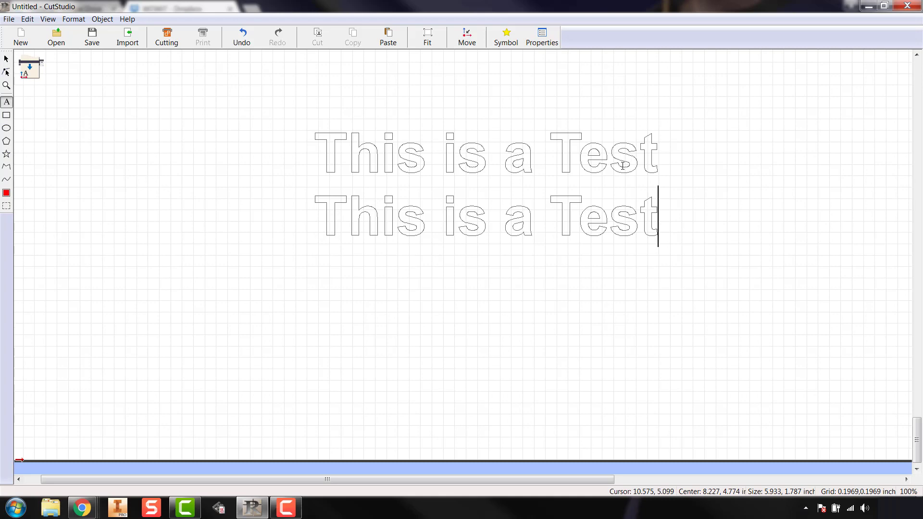
{"action": "left_click", "coordinate": [6, 59]}
{"action": "left_click", "coordinate": [716, 178]}
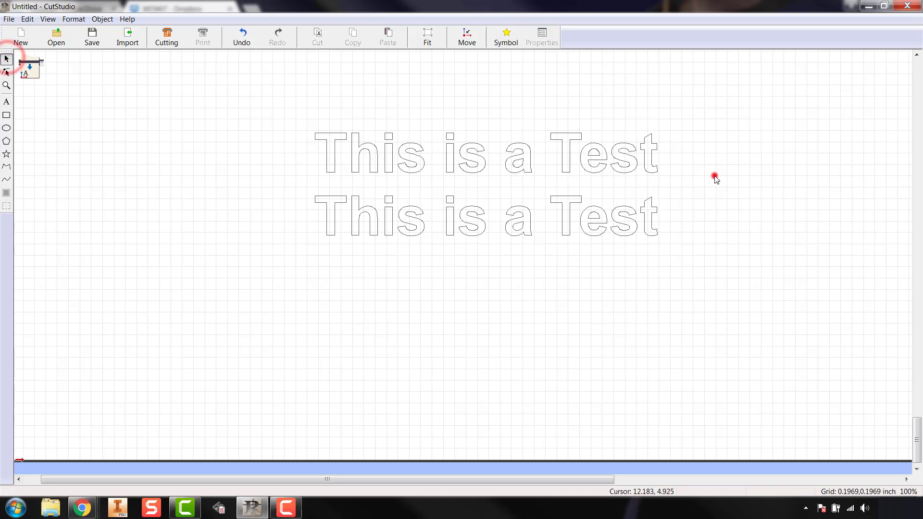
Step: Set the line spacing of the two-line text to 80%
{"action": "left_click", "coordinate": [567, 155]}
{"action": "left_click", "coordinate": [547, 37]}
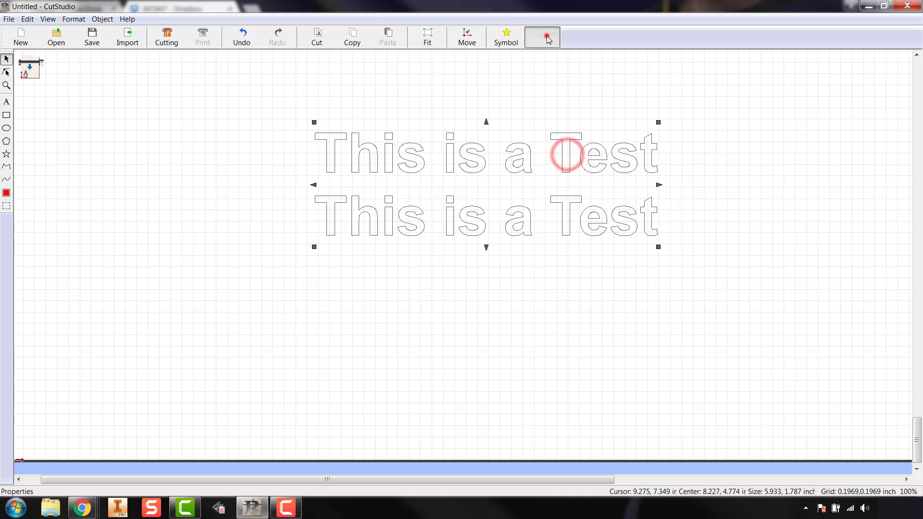
{"action": "left_click_drag", "start_coordinate": [486, 140], "coordinate": [189, 196]}
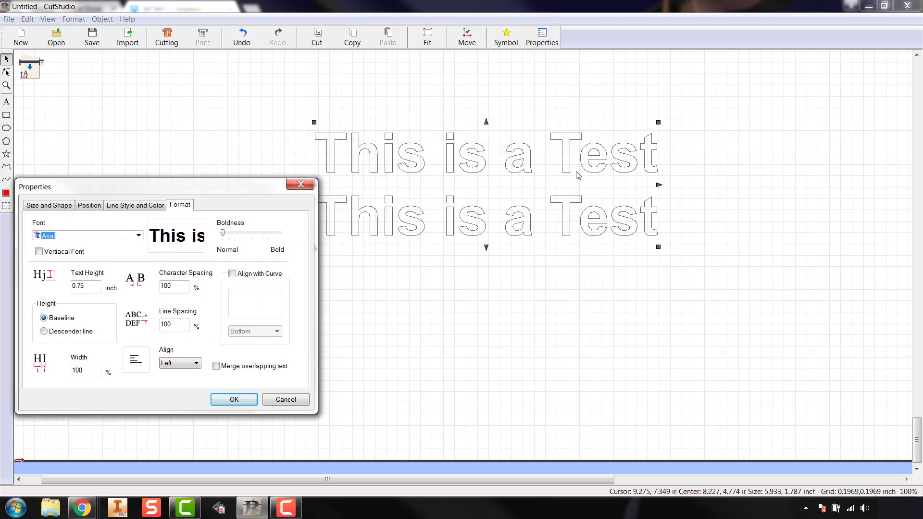
{"action": "left_click_drag", "start_coordinate": [185, 326], "coordinate": [157, 326]}
{"action": "key", "text": "Return"}
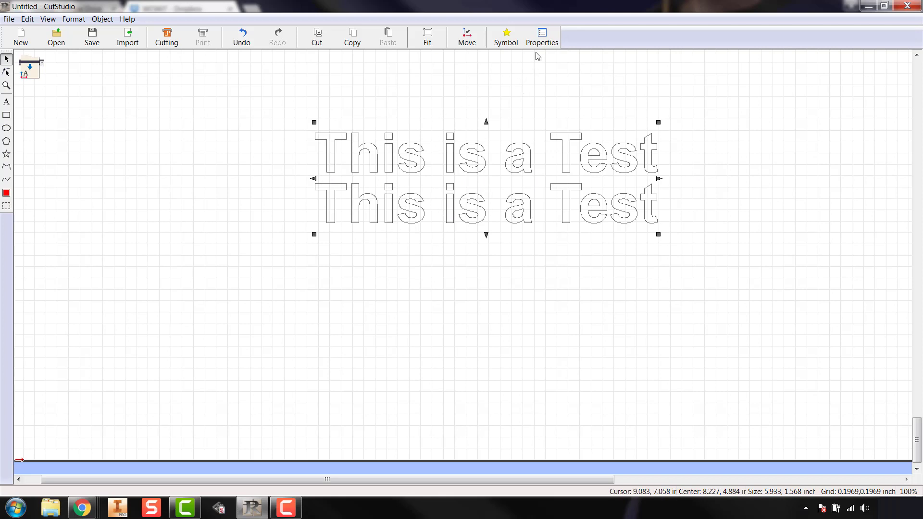
Step: Return the two-line text's line spacing to 100%
{"action": "left_click", "coordinate": [542, 35]}
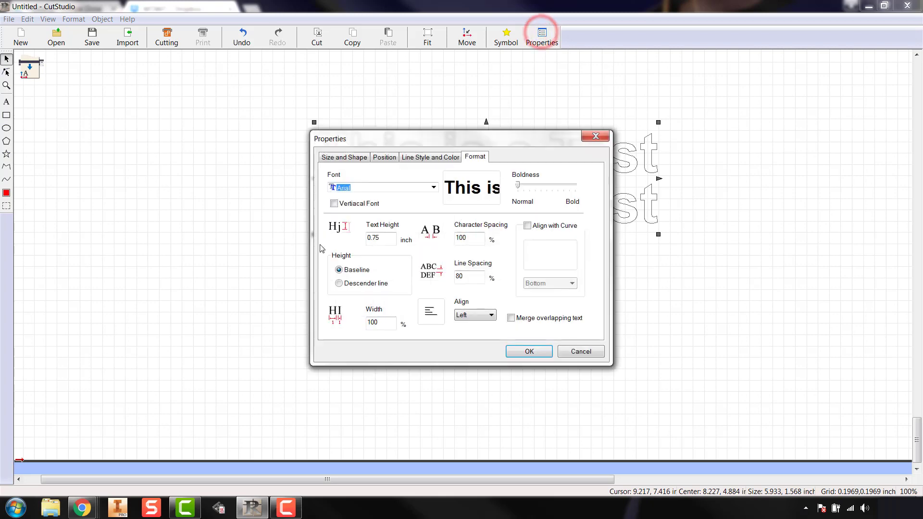
{"action": "double_click", "coordinate": [473, 275]}
{"action": "type", "text": "100"}
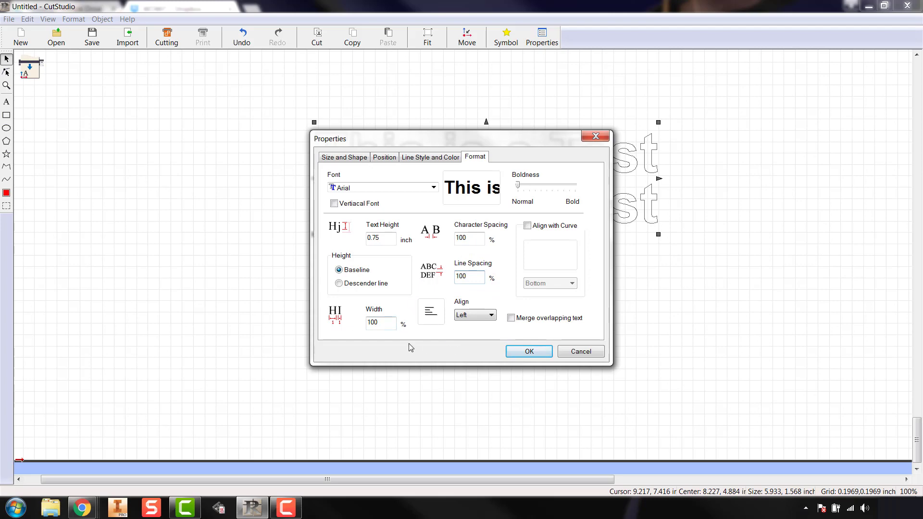
Step: Set the character width of the two-line text to 50% and apply the format changes
{"action": "left_click", "coordinate": [377, 327]}
{"action": "left_click_drag", "start_coordinate": [437, 137], "coordinate": [167, 115]}
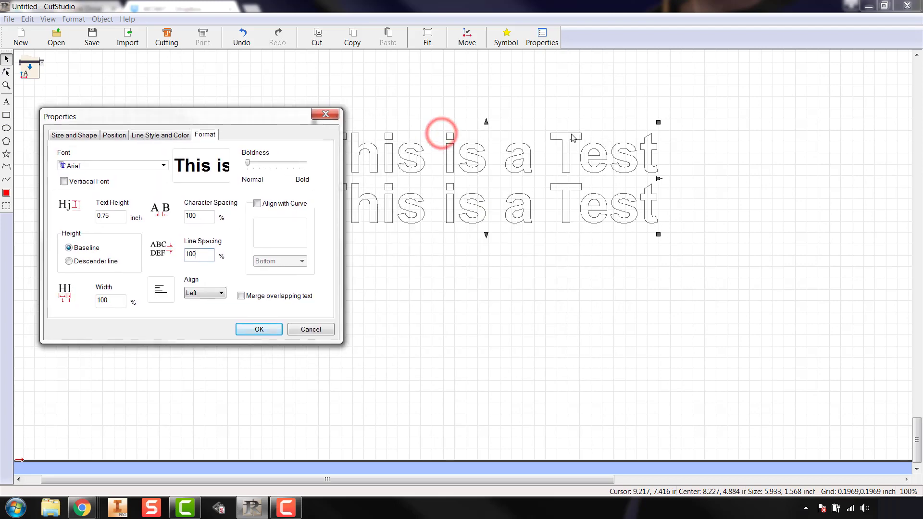
{"action": "double_click", "coordinate": [110, 300]}
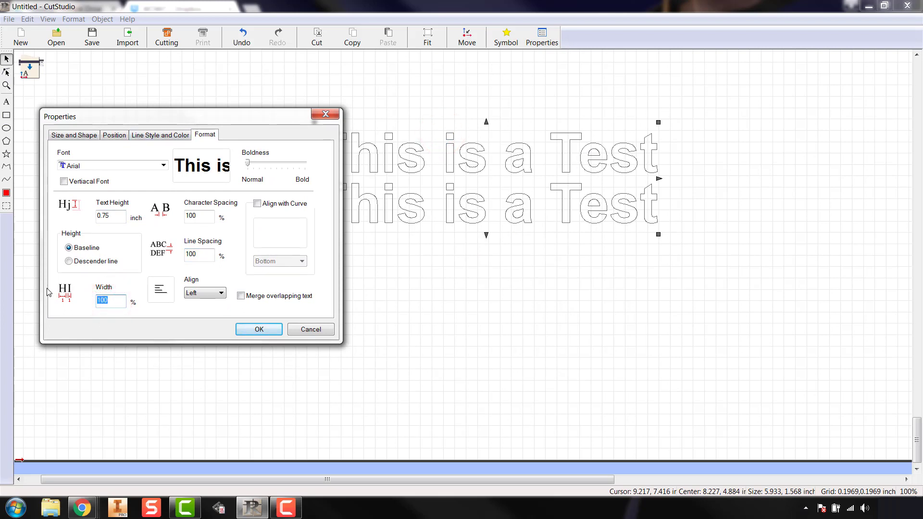
{"action": "type", "text": "50"}
{"action": "left_click", "coordinate": [260, 330]}
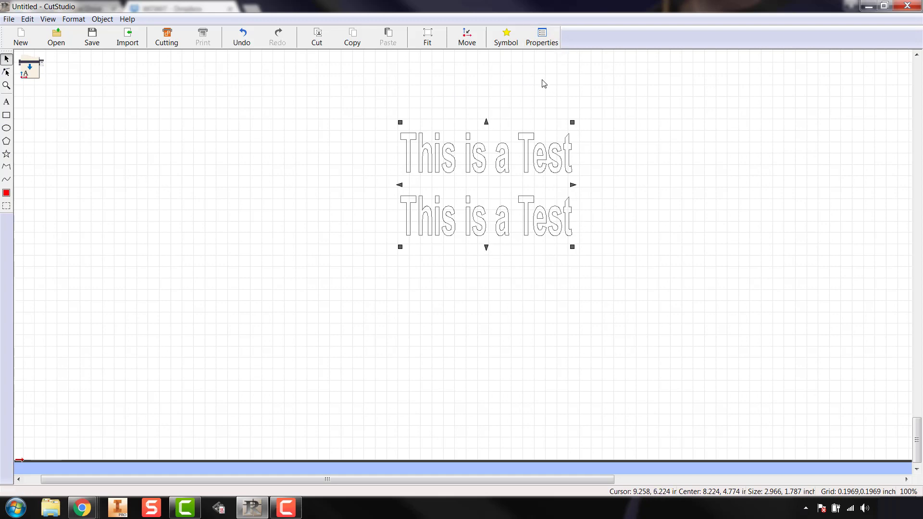
Step: Return the two-line text's character width to 100% and look through its line alignment options
{"action": "left_click", "coordinate": [541, 37]}
{"action": "left_click_drag", "start_coordinate": [382, 322], "coordinate": [365, 318]}
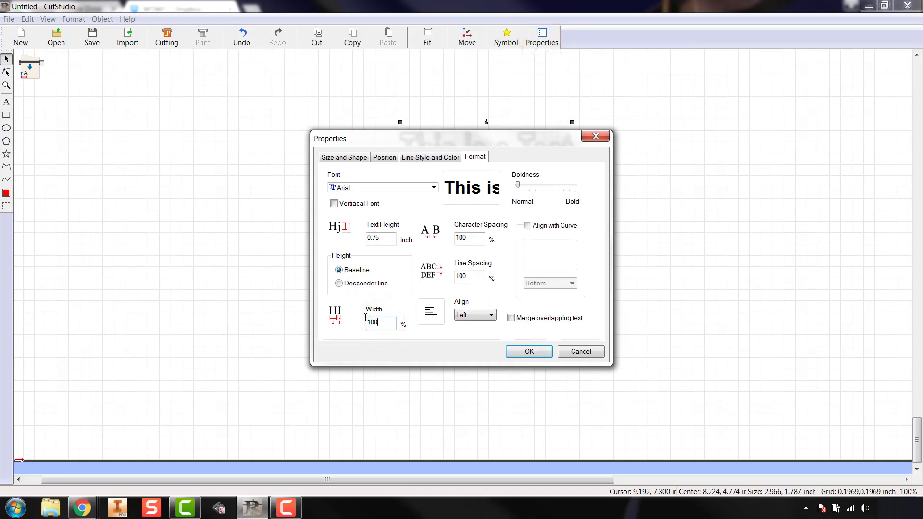
{"action": "left_click_drag", "start_coordinate": [471, 147], "coordinate": [223, 121]}
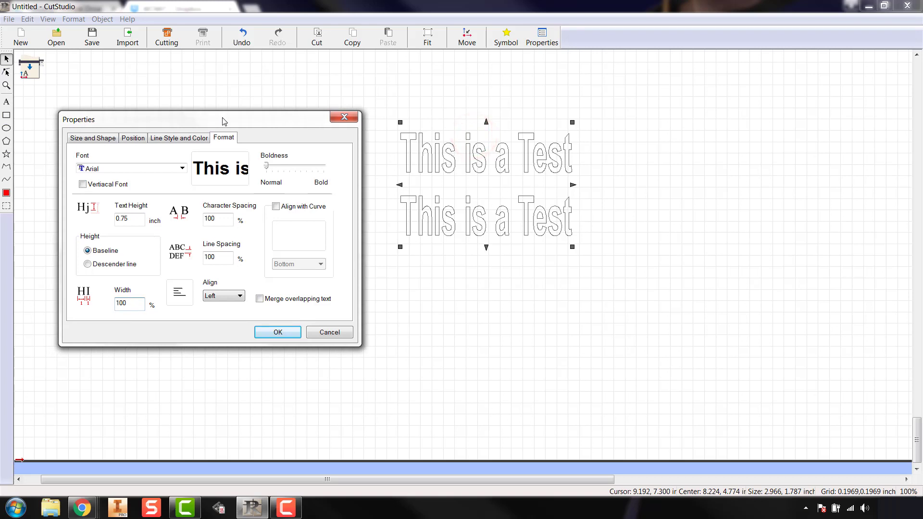
{"action": "left_click", "coordinate": [229, 296]}
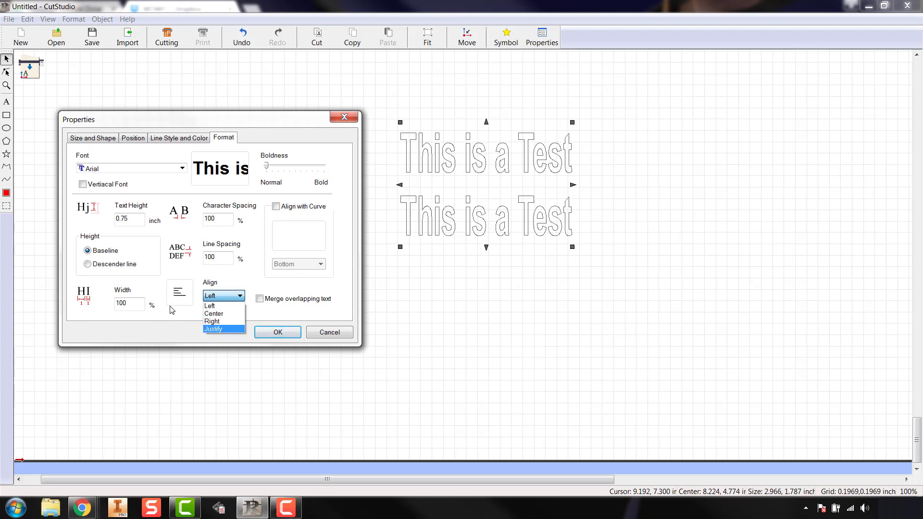
{"action": "left_click", "coordinate": [186, 314]}
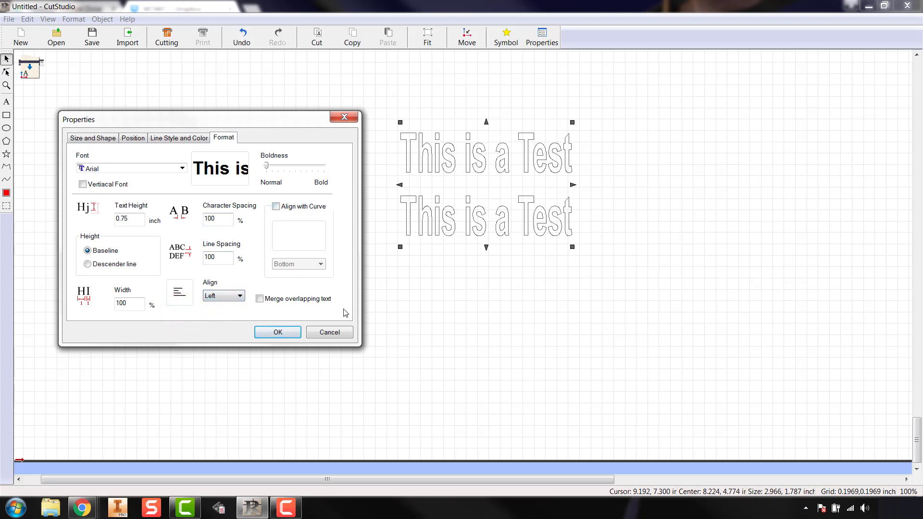
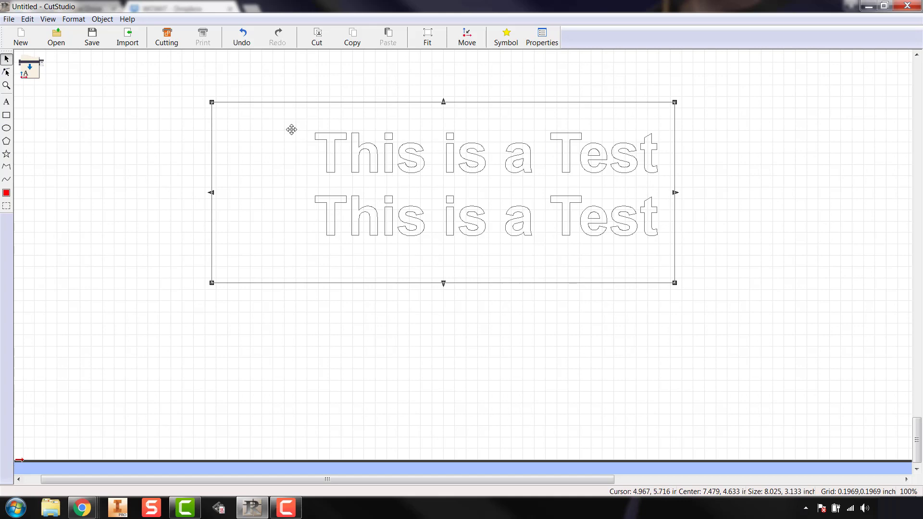
Step: Centre the two-line text and the surrounding rectangle on each other, both horizontally and vertically
{"action": "left_click", "coordinate": [376, 160]}
{"action": "left_click", "coordinate": [103, 18]}
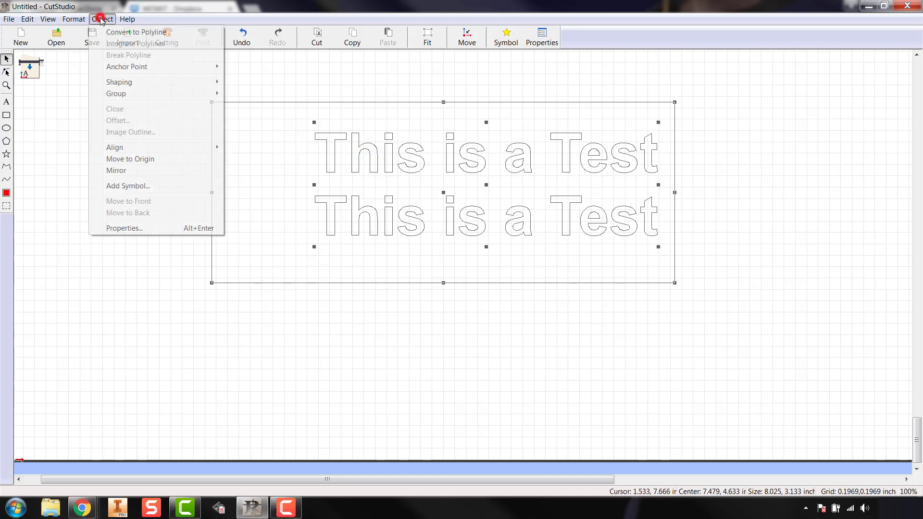
{"action": "mouse_move", "coordinate": [147, 152]}
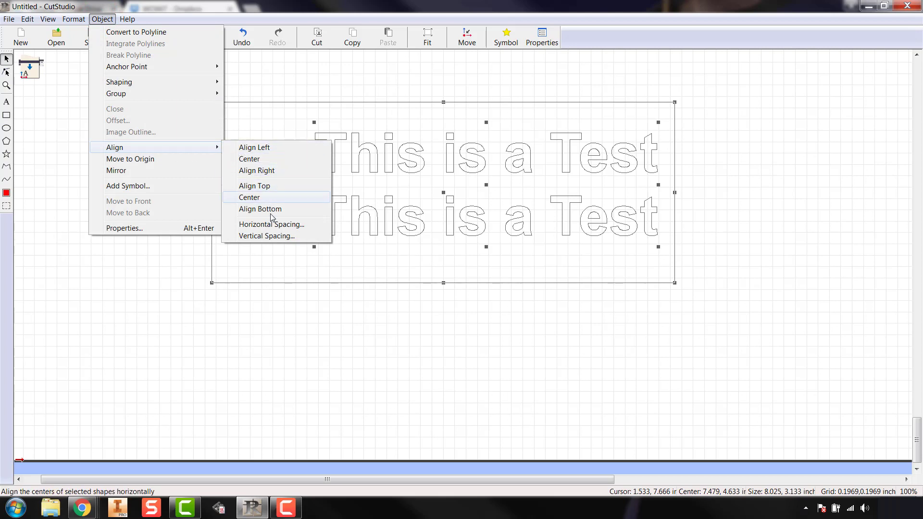
{"action": "left_click", "coordinate": [271, 160]}
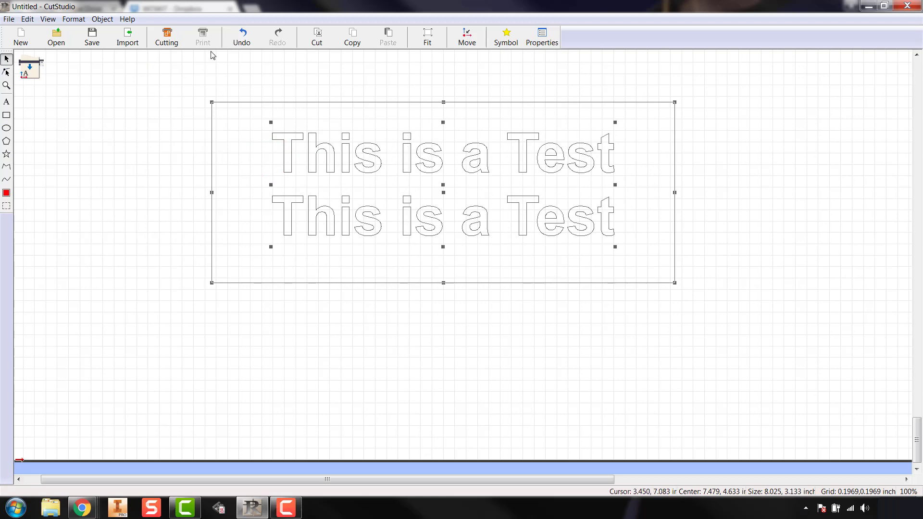
{"action": "left_click", "coordinate": [102, 19]}
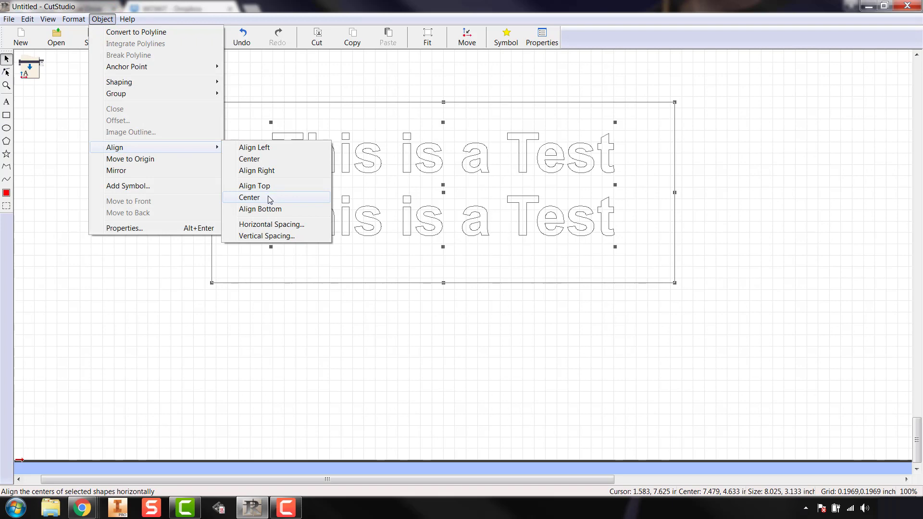
{"action": "left_click", "coordinate": [268, 197]}
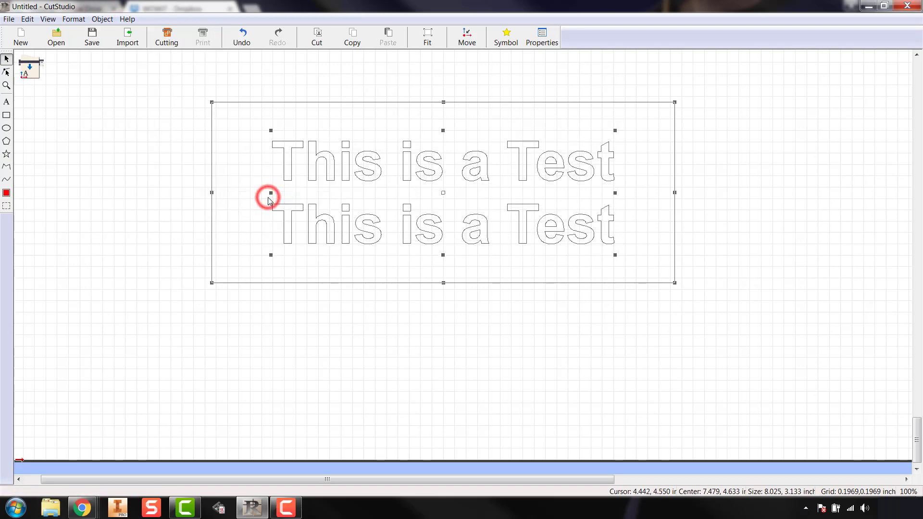
{"action": "left_click", "coordinate": [490, 354]}
Step: Select the rectangle together with its text and move both to the origin of the cutting area
{"action": "scroll", "coordinate": [546, 373], "scroll_direction": "up", "scroll_amount": 1}
{"action": "scroll", "coordinate": [540, 375], "scroll_direction": "down", "scroll_amount": 3}
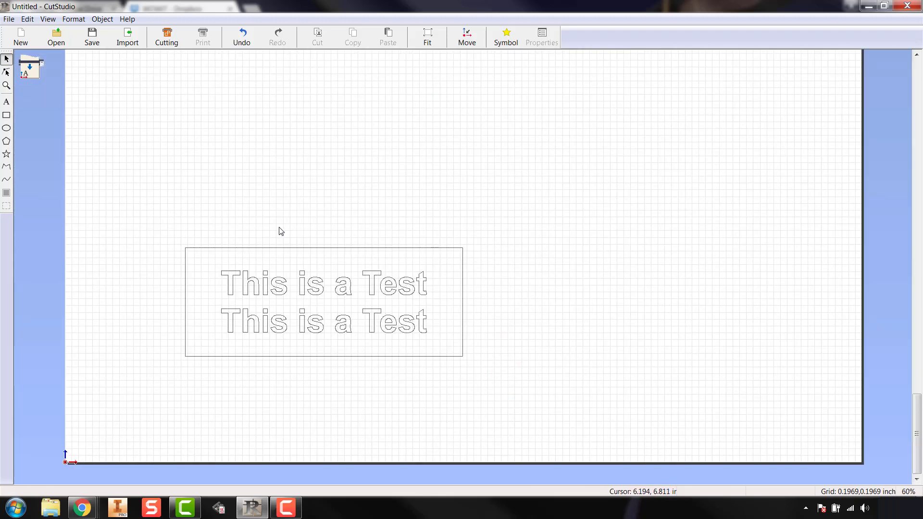
{"action": "left_click_drag", "start_coordinate": [113, 210], "coordinate": [534, 394]}
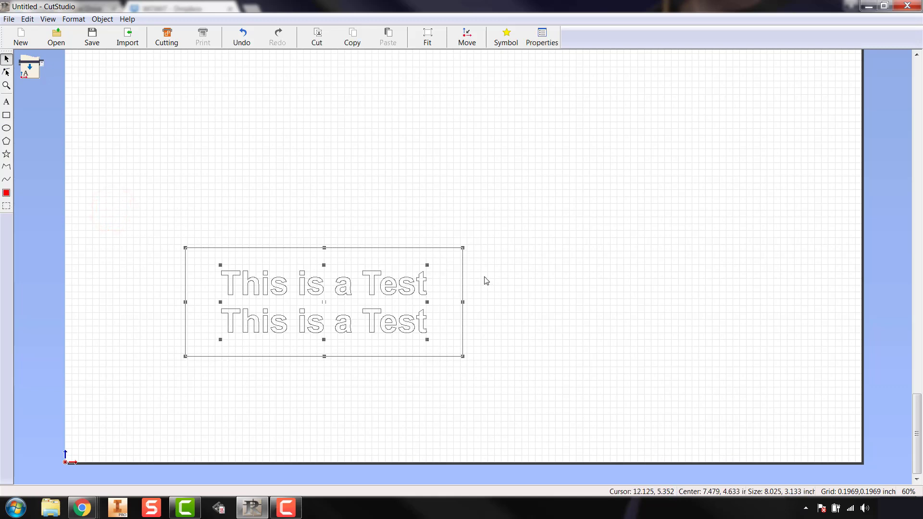
{"action": "left_click", "coordinate": [467, 39]}
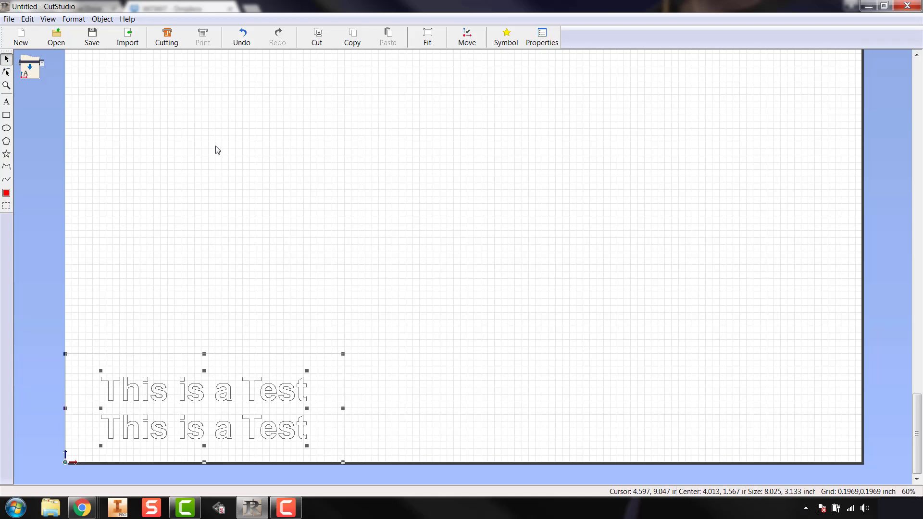
Step: Import the PNG image "White Sox Retro" from the Desktop and place it clear of the text, above and to its right
{"action": "left_click", "coordinate": [8, 19]}
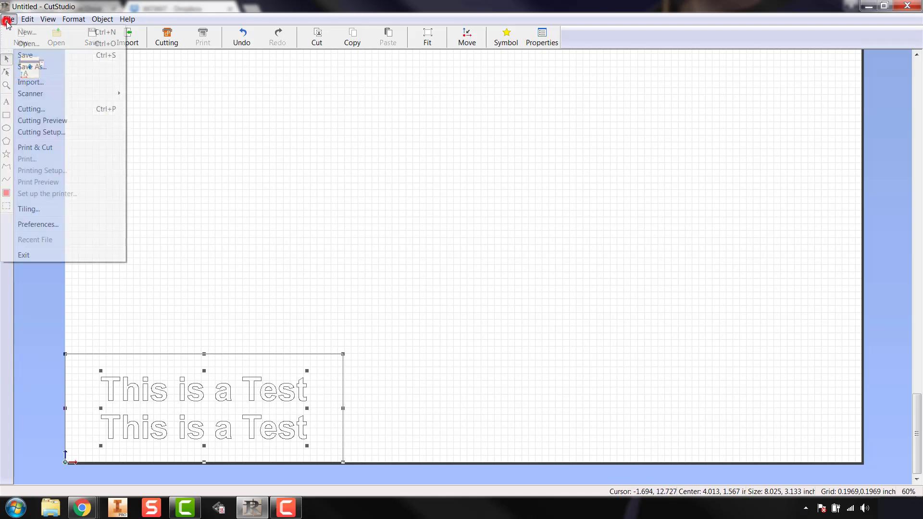
{"action": "left_click", "coordinate": [43, 86]}
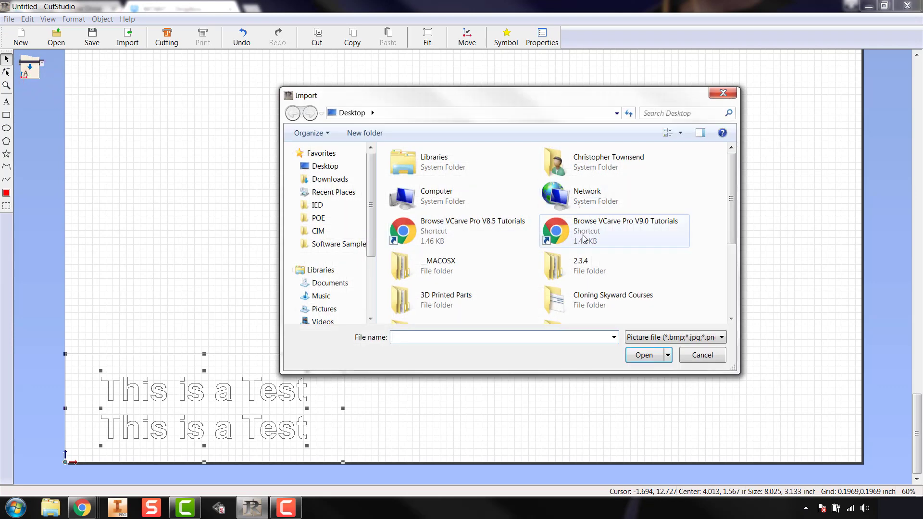
{"action": "left_click_drag", "start_coordinate": [731, 196], "coordinate": [729, 284]}
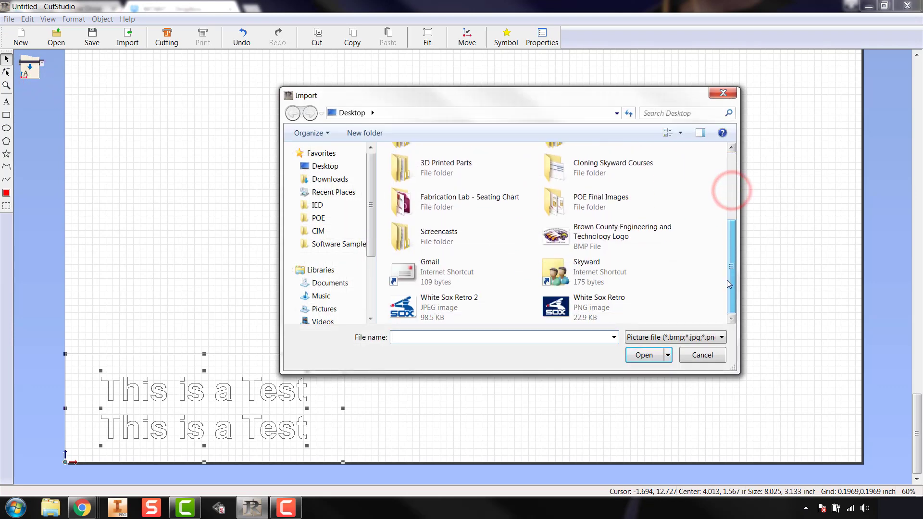
{"action": "left_click", "coordinate": [585, 312]}
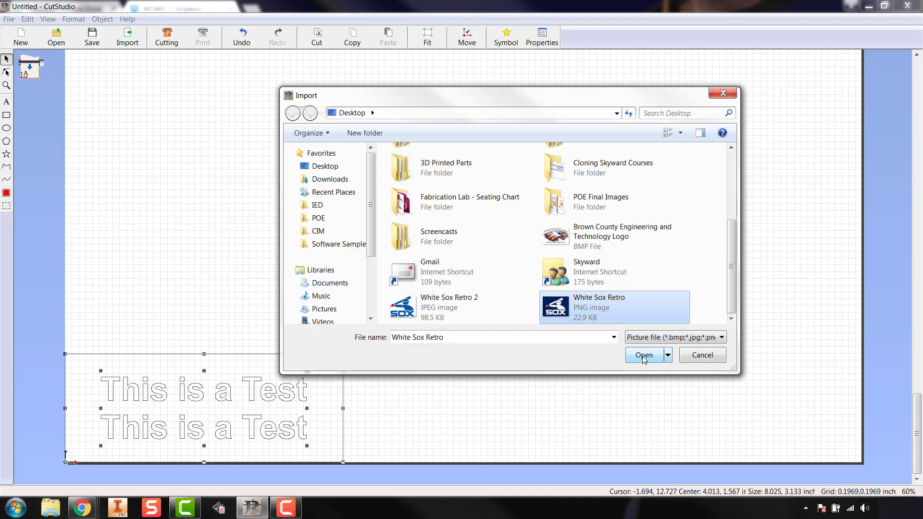
{"action": "left_click", "coordinate": [644, 356]}
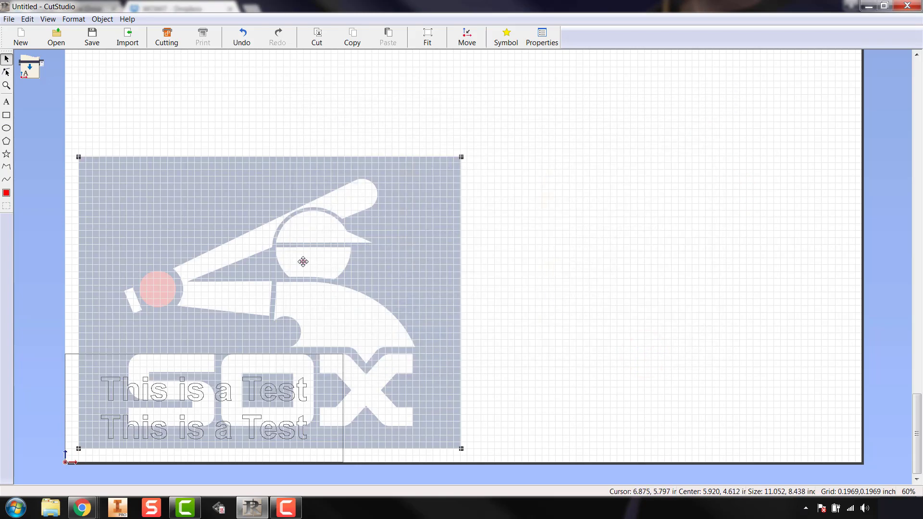
{"action": "left_click_drag", "start_coordinate": [303, 262], "coordinate": [614, 189]}
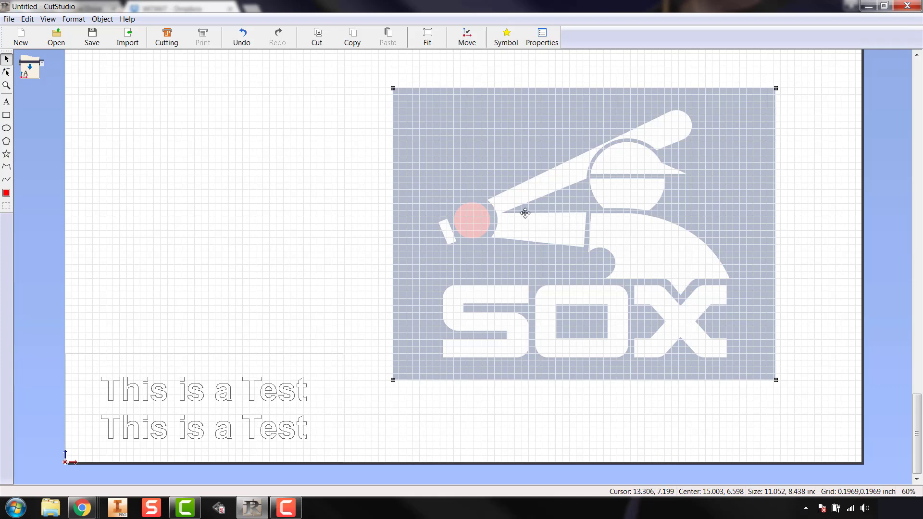
Step: Start an Image Outline of the White Sox logo and extract its contour lines
{"action": "right_click", "coordinate": [514, 164]}
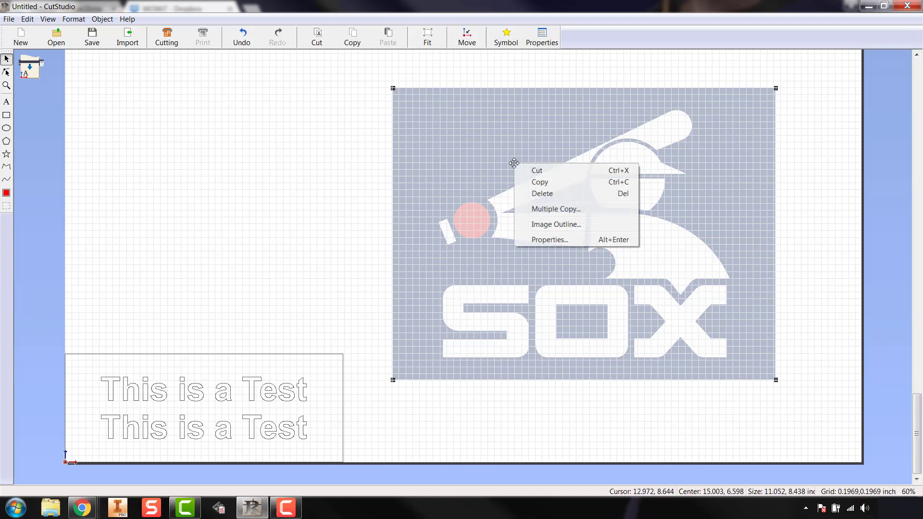
{"action": "left_click", "coordinate": [563, 226]}
{"action": "left_click_drag", "start_coordinate": [512, 101], "coordinate": [226, 96]}
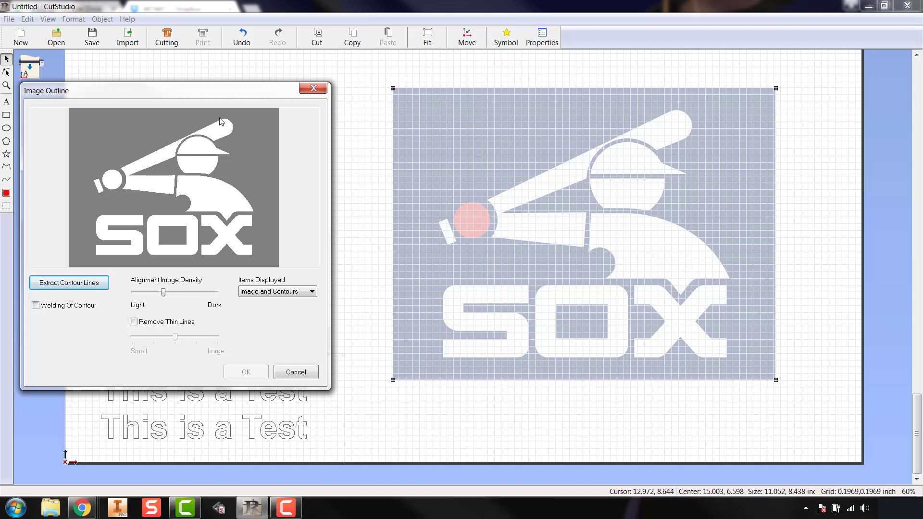
{"action": "left_click_drag", "start_coordinate": [205, 98], "coordinate": [236, 77]}
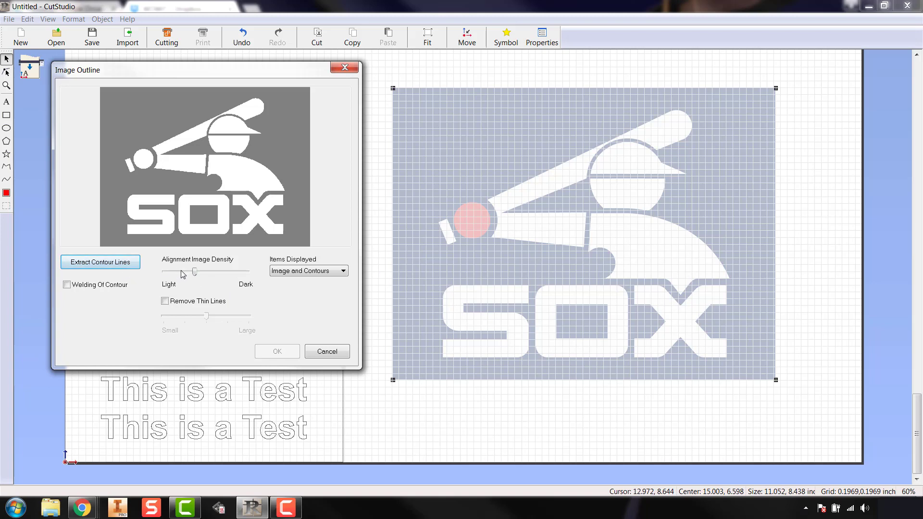
{"action": "left_click", "coordinate": [101, 267]}
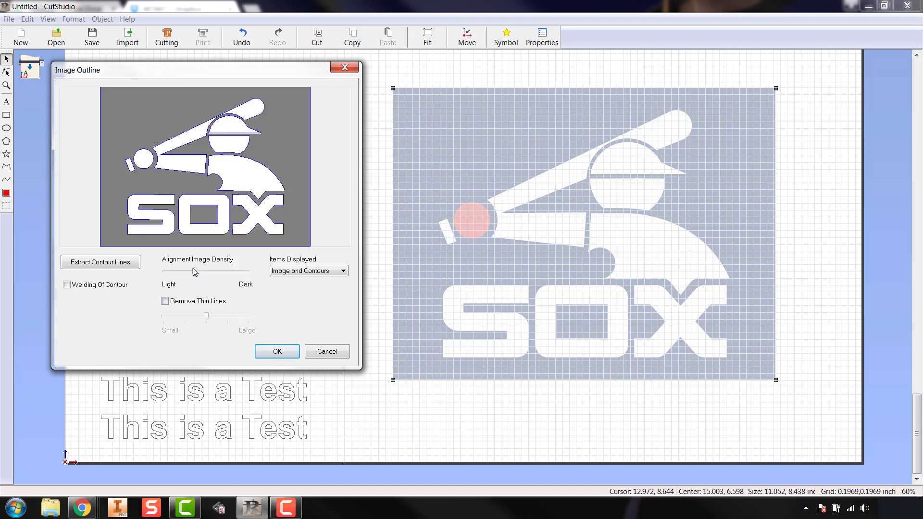
Step: Make the alignment image density slightly lighter, extract the logo's contour lines again and accept the outline
{"action": "left_click_drag", "start_coordinate": [195, 273], "coordinate": [190, 292]}
{"action": "left_click", "coordinate": [127, 264]}
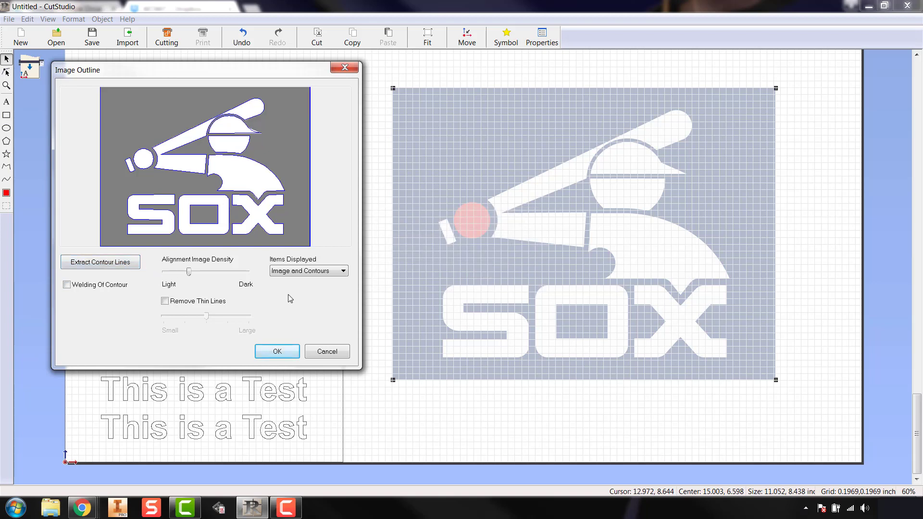
{"action": "left_click", "coordinate": [283, 353]}
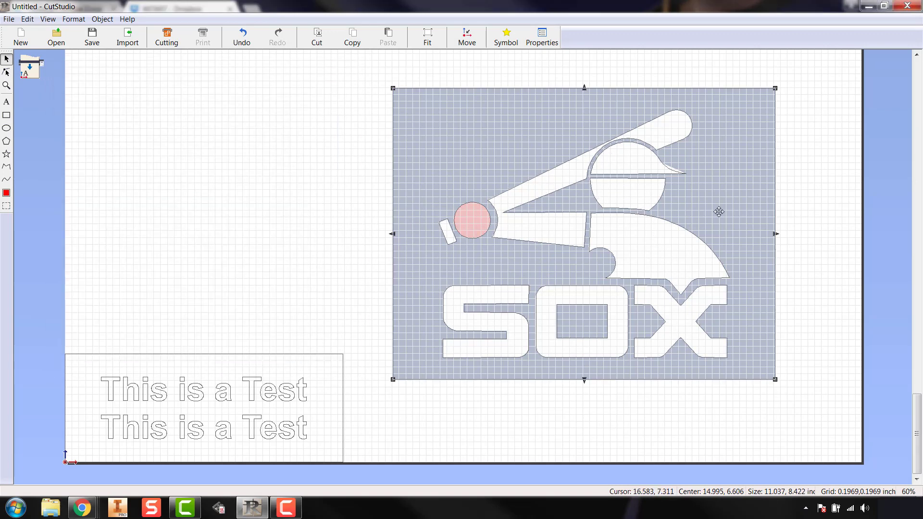
Step: Move the extracted logo outline off the imported picture and delete the original picture
{"action": "left_click_drag", "start_coordinate": [581, 212], "coordinate": [239, 200]}
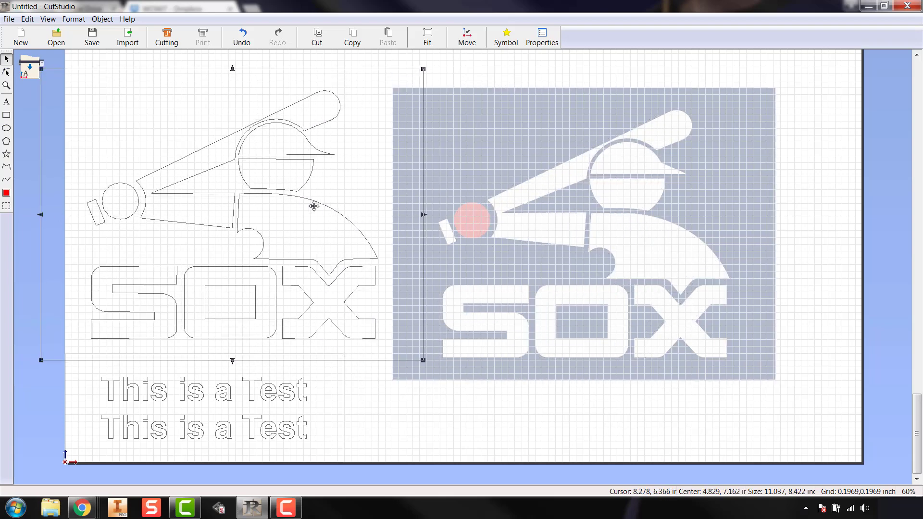
{"action": "left_click", "coordinate": [614, 240]}
{"action": "right_click", "coordinate": [613, 241]}
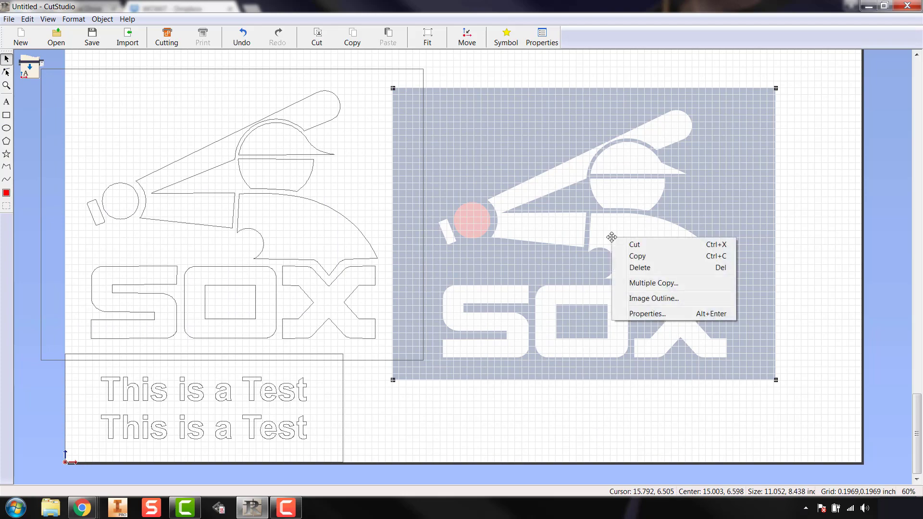
{"action": "left_click", "coordinate": [625, 266]}
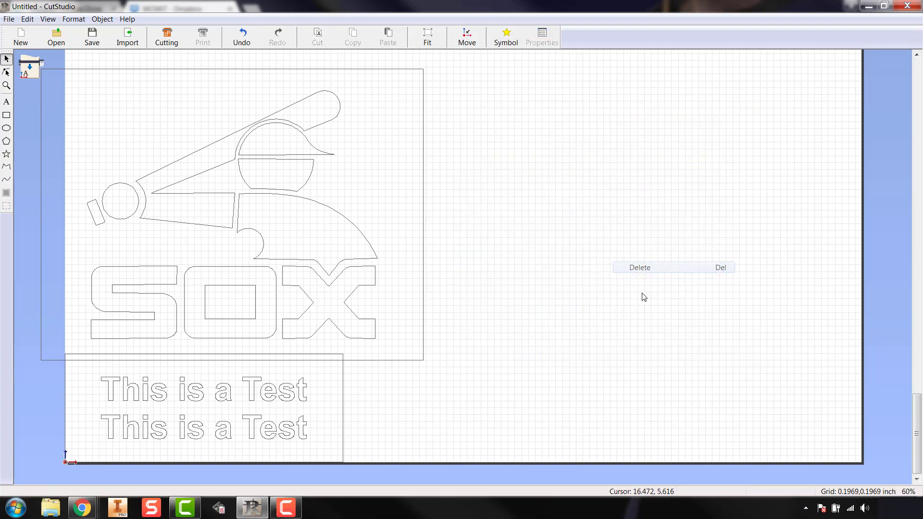
Step: Position the logo outline directly to the right of the text rectangle, along the bottom edge of the cutting area
{"action": "left_click", "coordinate": [290, 193]}
{"action": "left_click_drag", "start_coordinate": [324, 187], "coordinate": [683, 195]}
{"action": "left_click", "coordinate": [570, 424]}
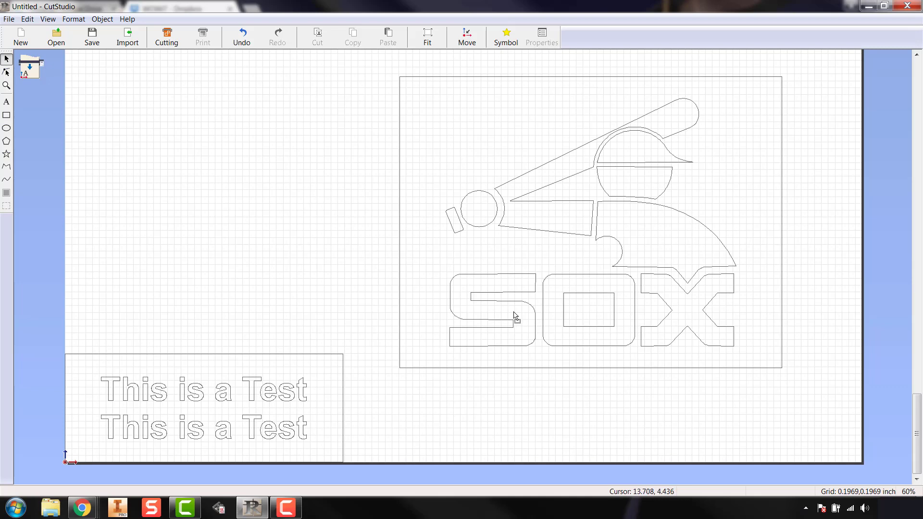
{"action": "left_click", "coordinate": [532, 240]}
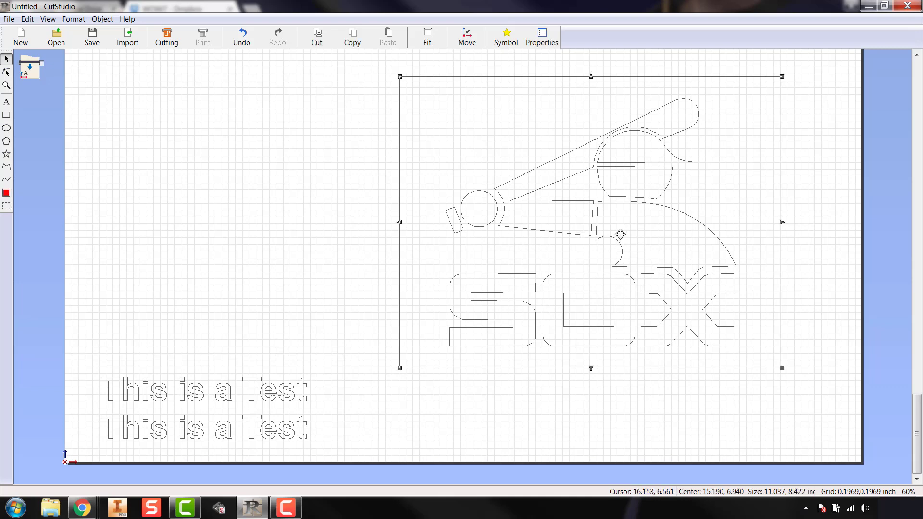
{"action": "left_click_drag", "start_coordinate": [589, 236], "coordinate": [551, 330]}
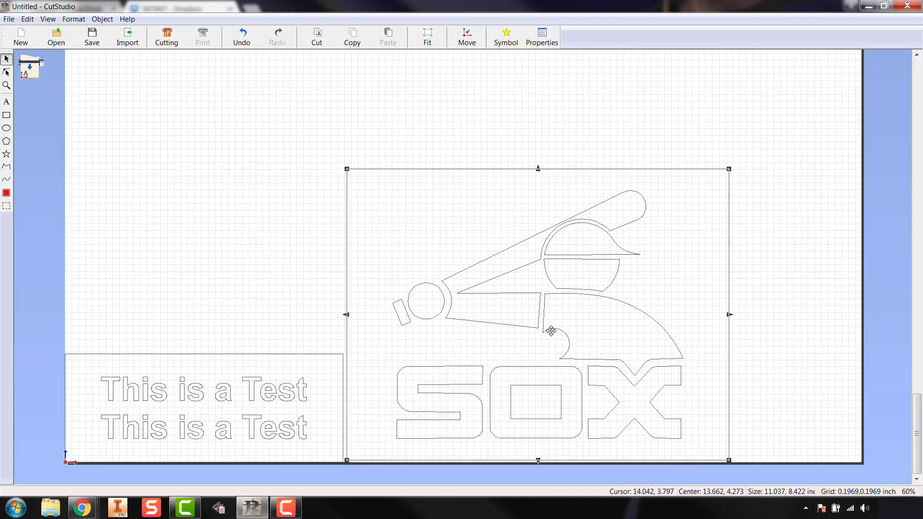
{"action": "left_click", "coordinate": [753, 324]}
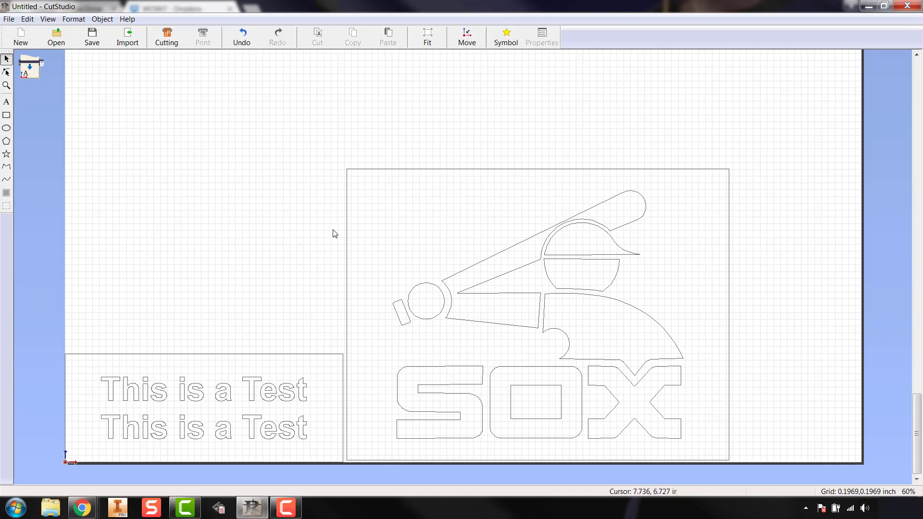
Step: Open the cutting setup for the text and logo layout
{"action": "left_click", "coordinate": [171, 44]}
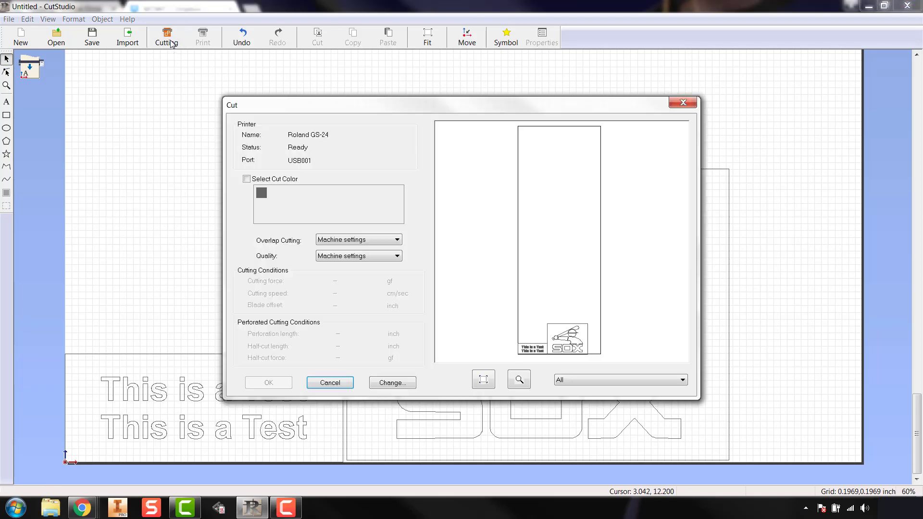